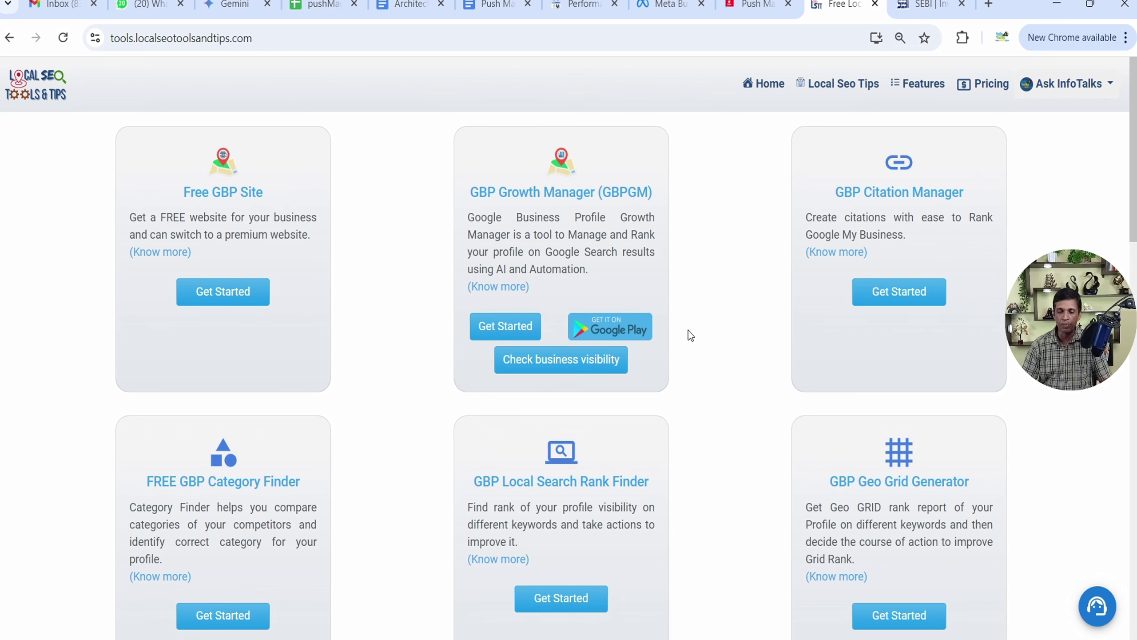
Open GBP Growth Manager and choose the InfoTalks digital marketing business from the business list
{"action": "left_click", "coordinate": [519, 332]}
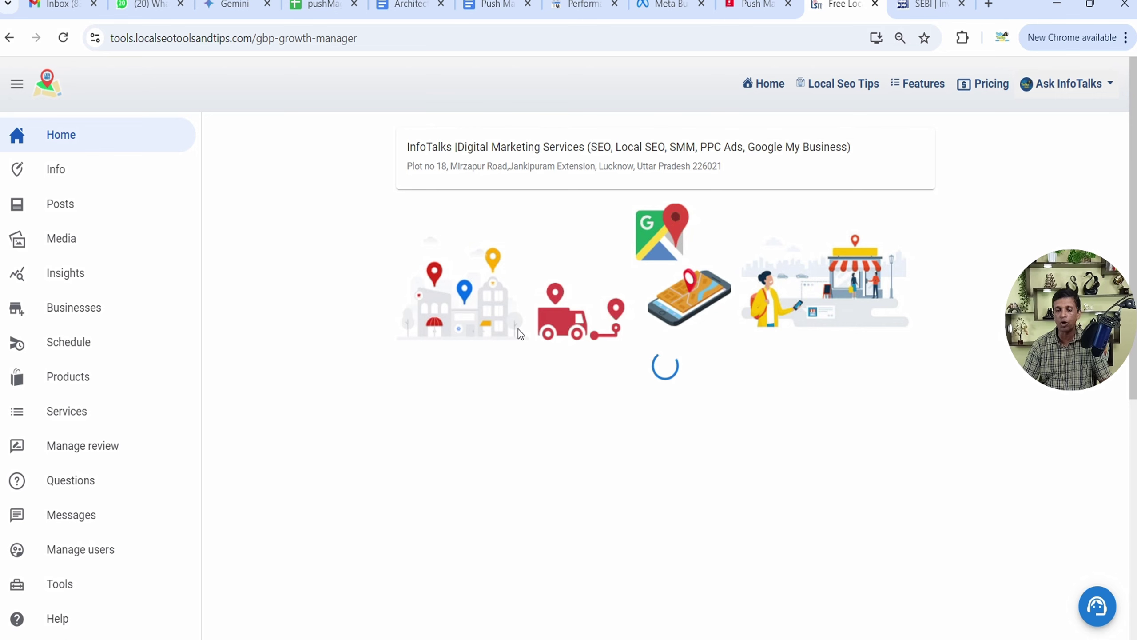
{"action": "left_click", "coordinate": [88, 315]}
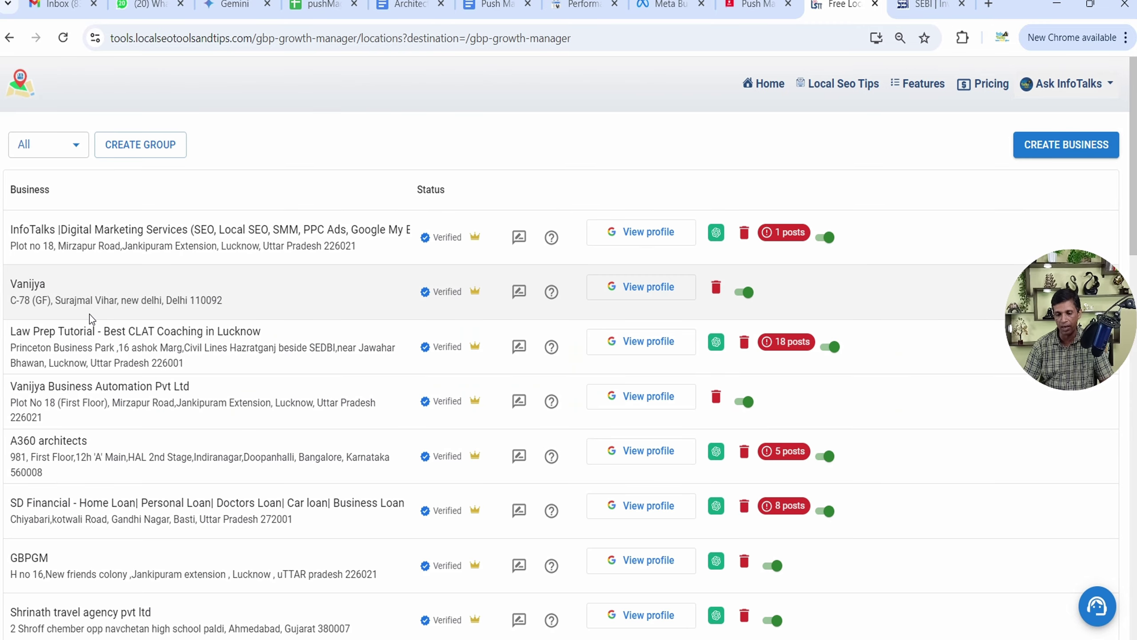
{"action": "left_click", "coordinate": [264, 244]}
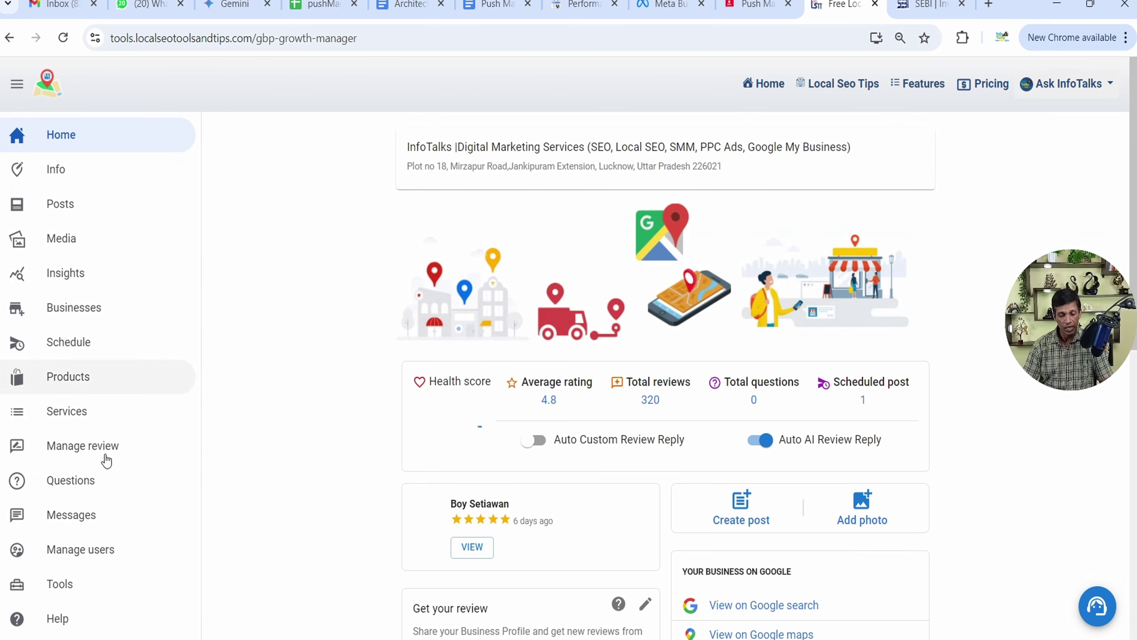
Open the Local Keyword tool and add "Marketing agency" as the seed keyword from the suggestions
{"action": "left_click", "coordinate": [70, 586]}
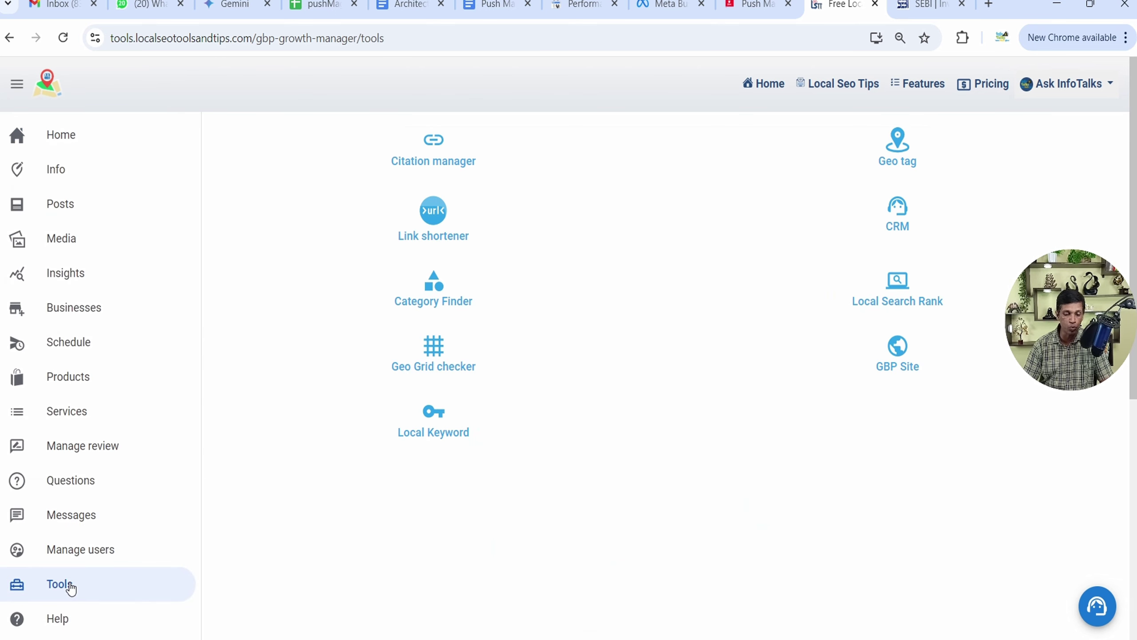
{"action": "left_click", "coordinate": [450, 433]}
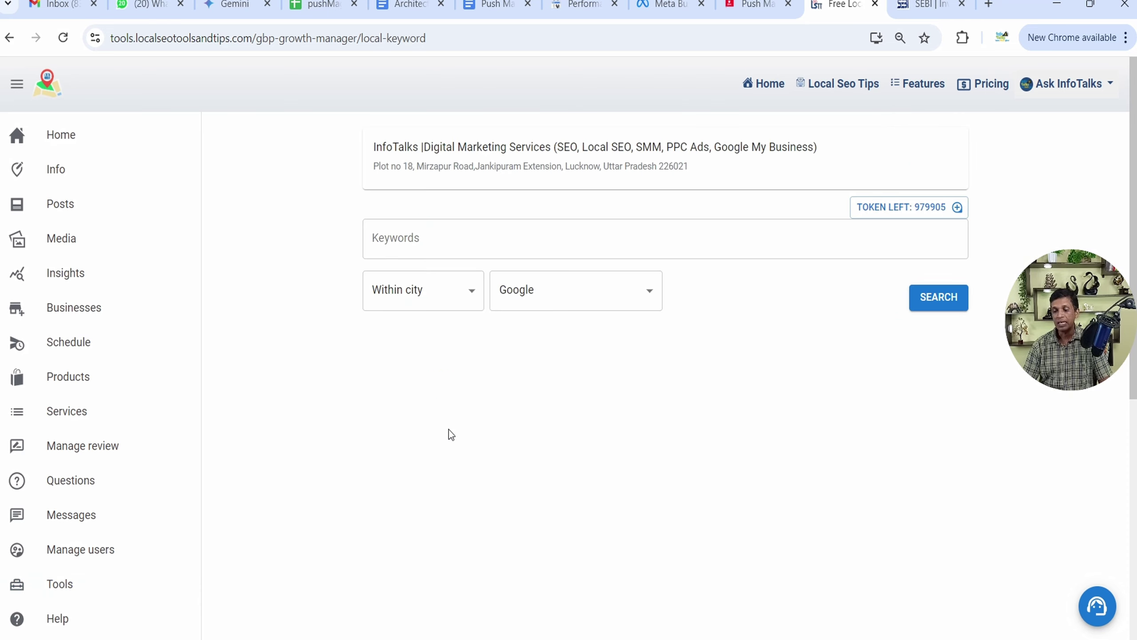
{"action": "left_click", "coordinate": [438, 239]}
{"action": "scroll", "coordinate": [504, 350], "scroll_direction": "down", "scroll_amount": 5}
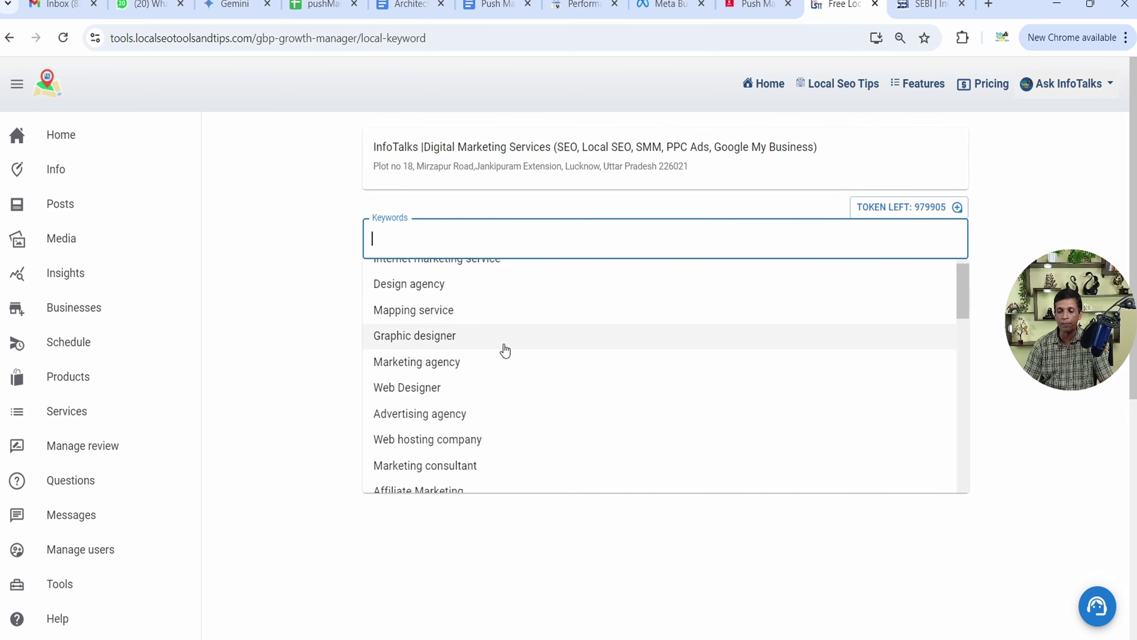
{"action": "scroll", "coordinate": [506, 349], "scroll_direction": "down", "scroll_amount": 10}
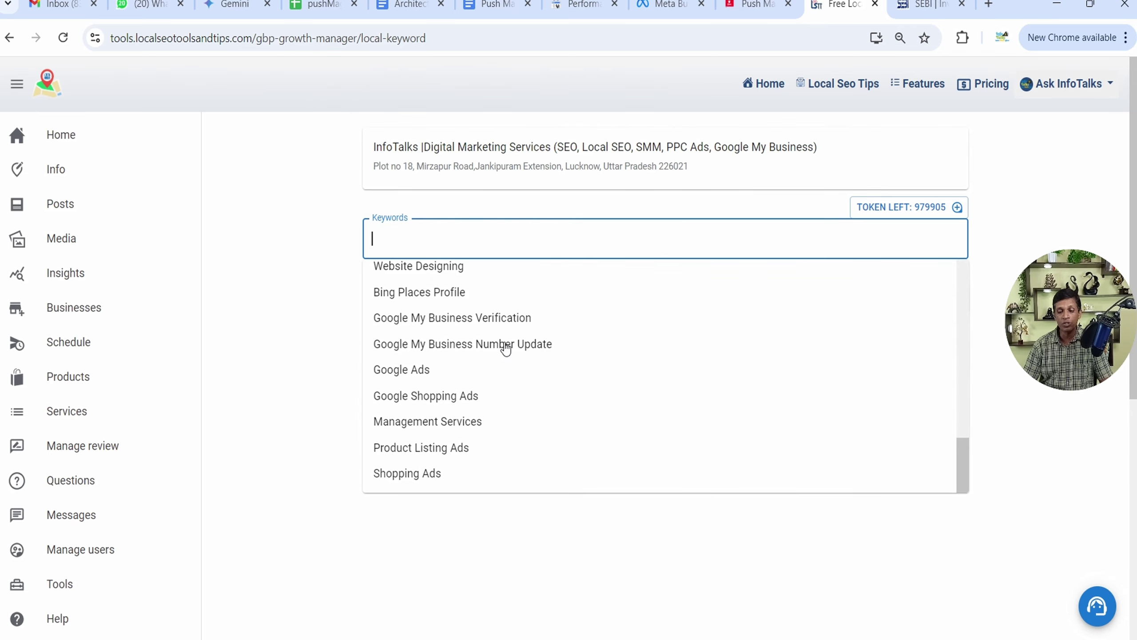
{"action": "scroll", "coordinate": [506, 349], "scroll_direction": "up", "scroll_amount": 2}
{"action": "scroll", "coordinate": [506, 348], "scroll_direction": "up", "scroll_amount": 15}
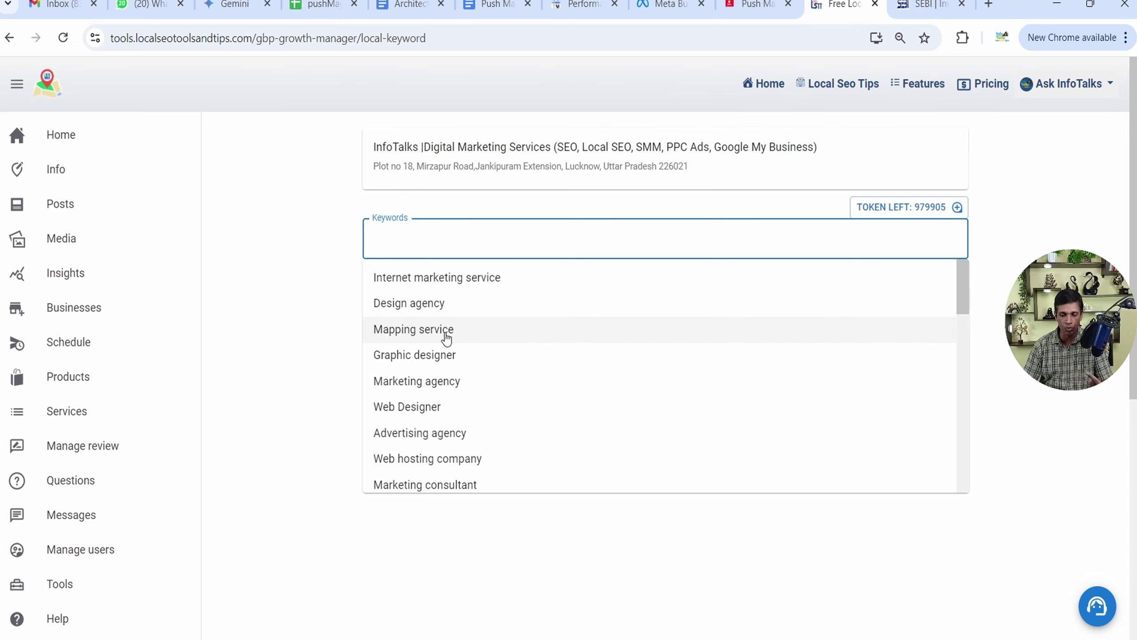
{"action": "left_click", "coordinate": [453, 380]}
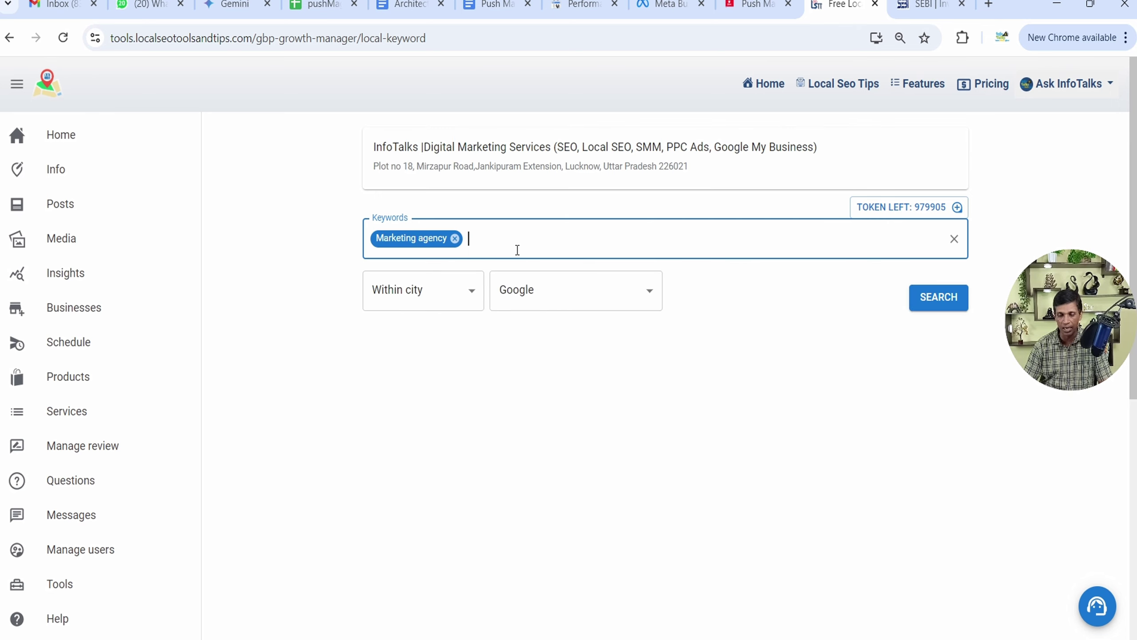
{"action": "left_click", "coordinate": [465, 292]}
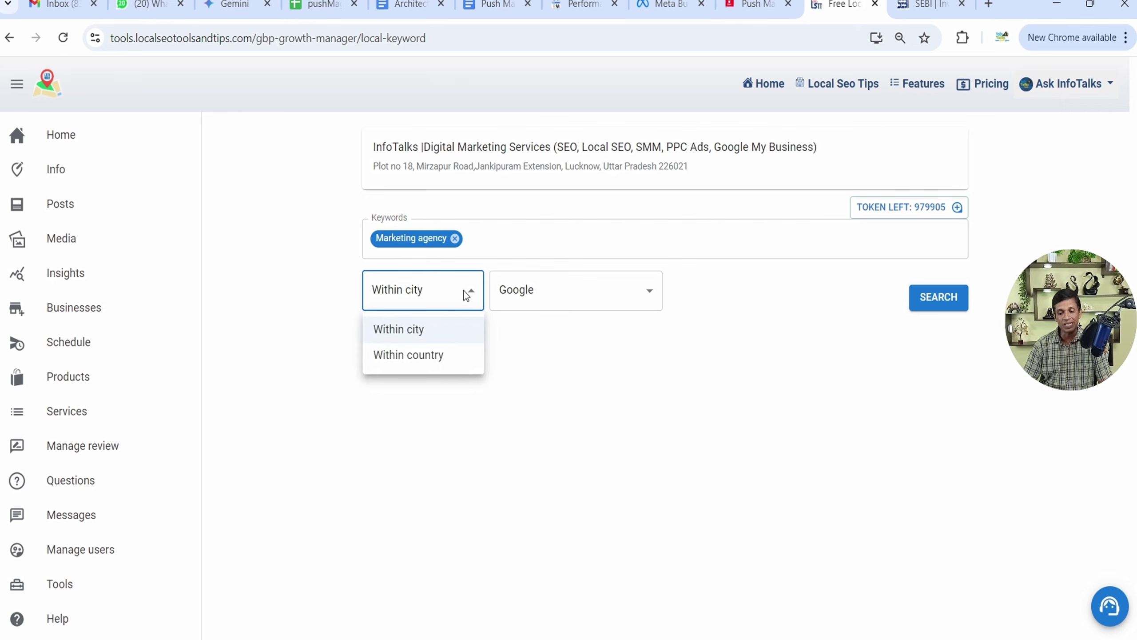
{"action": "left_click", "coordinate": [458, 354]}
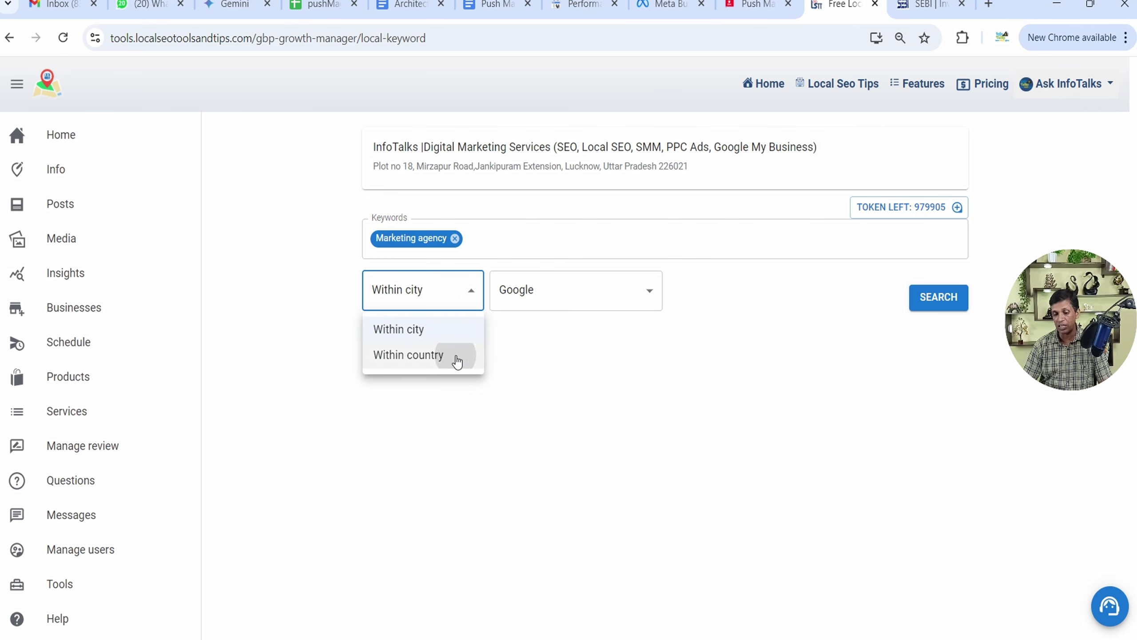
{"action": "left_click", "coordinate": [453, 306]}
{"action": "left_click", "coordinate": [443, 333]}
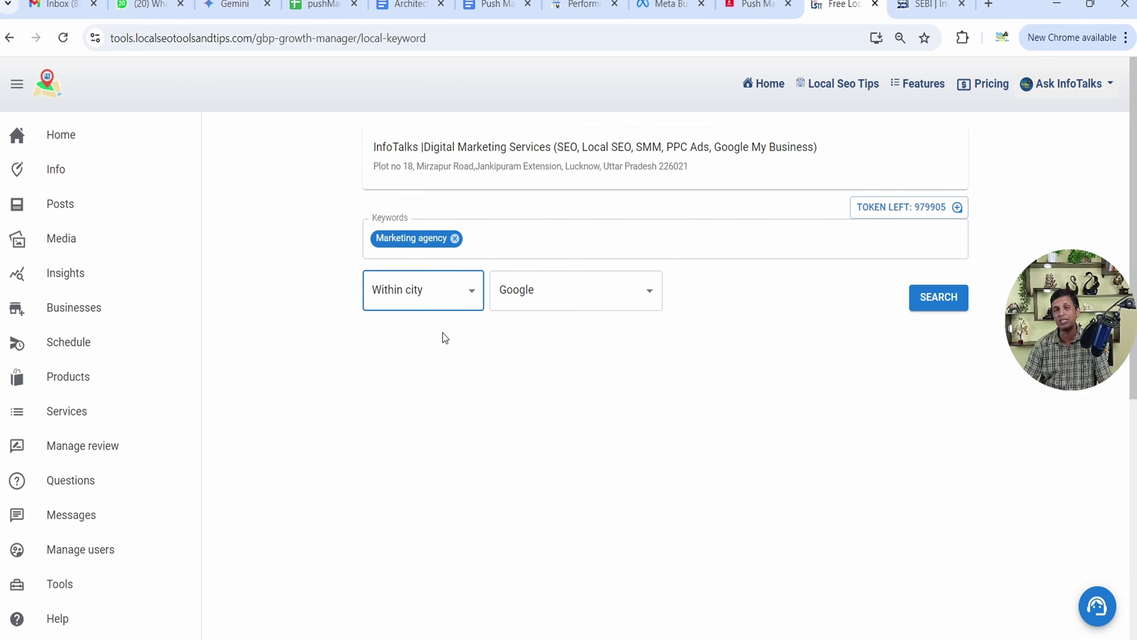
Run the keyword search with the location scope "Within country" and the search network "Google"
{"action": "left_click", "coordinate": [443, 292]}
{"action": "left_click", "coordinate": [428, 359]}
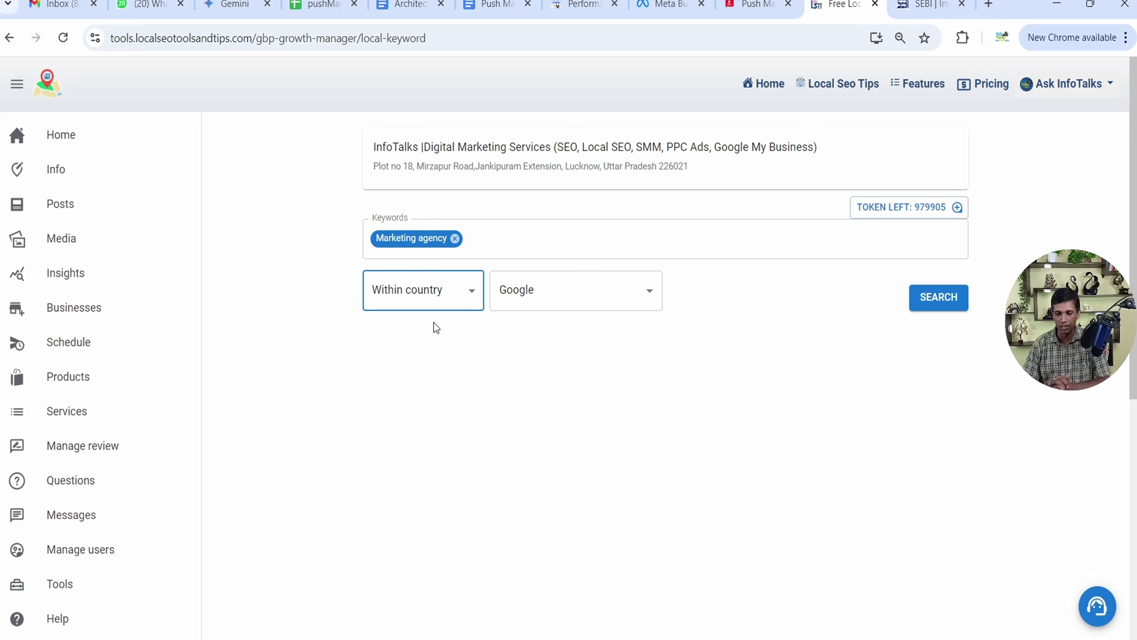
{"action": "left_click", "coordinate": [536, 291]}
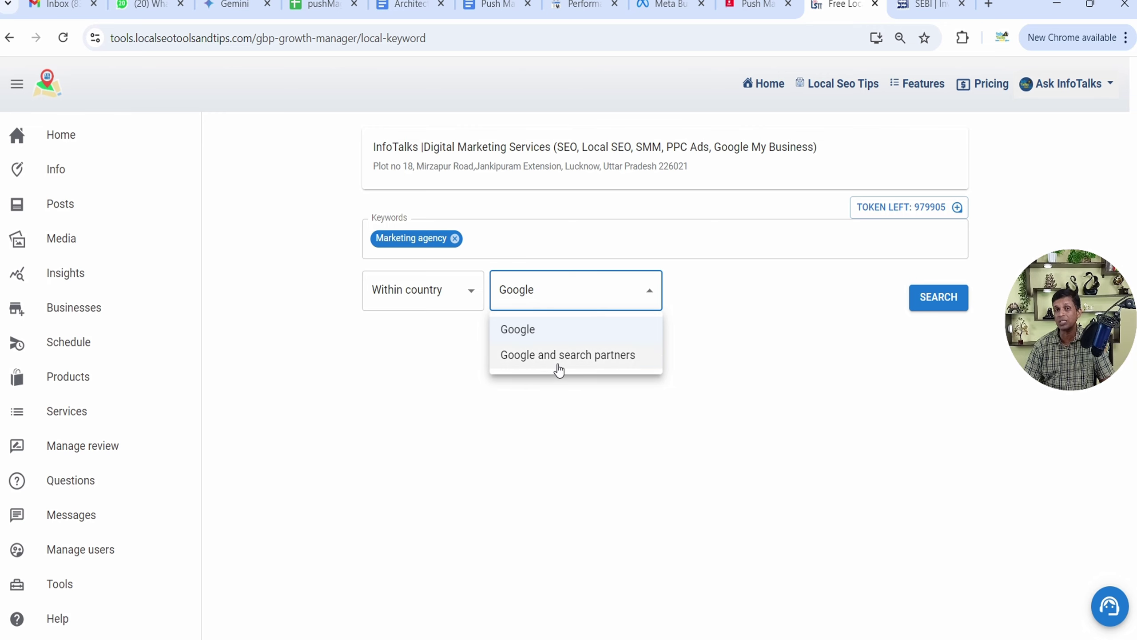
{"action": "left_click", "coordinate": [560, 330]}
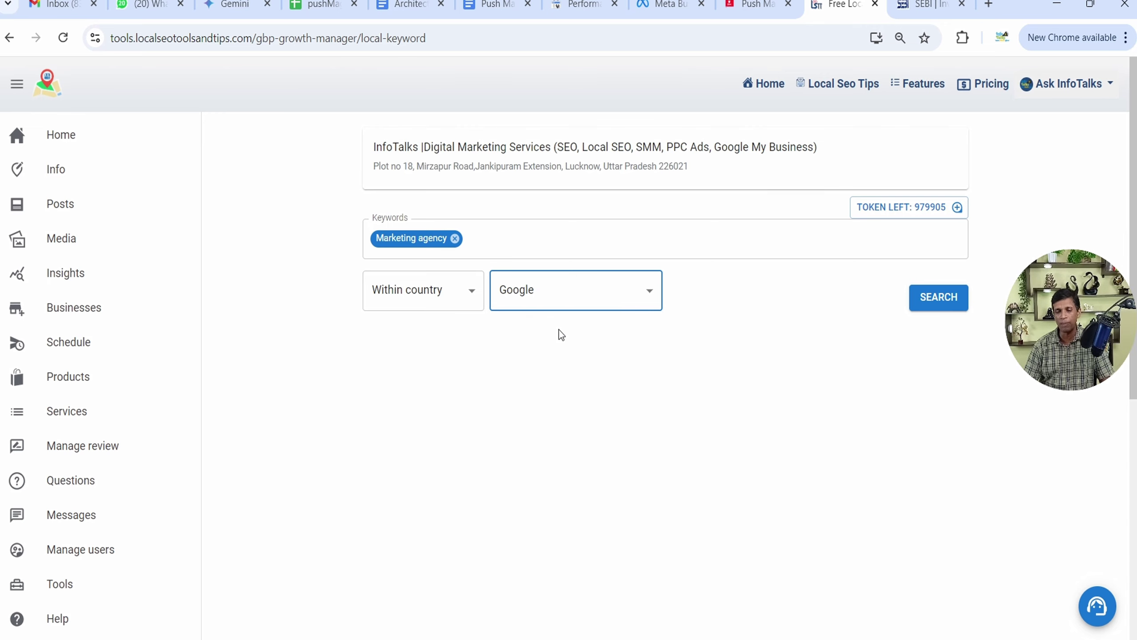
{"action": "left_click", "coordinate": [934, 305]}
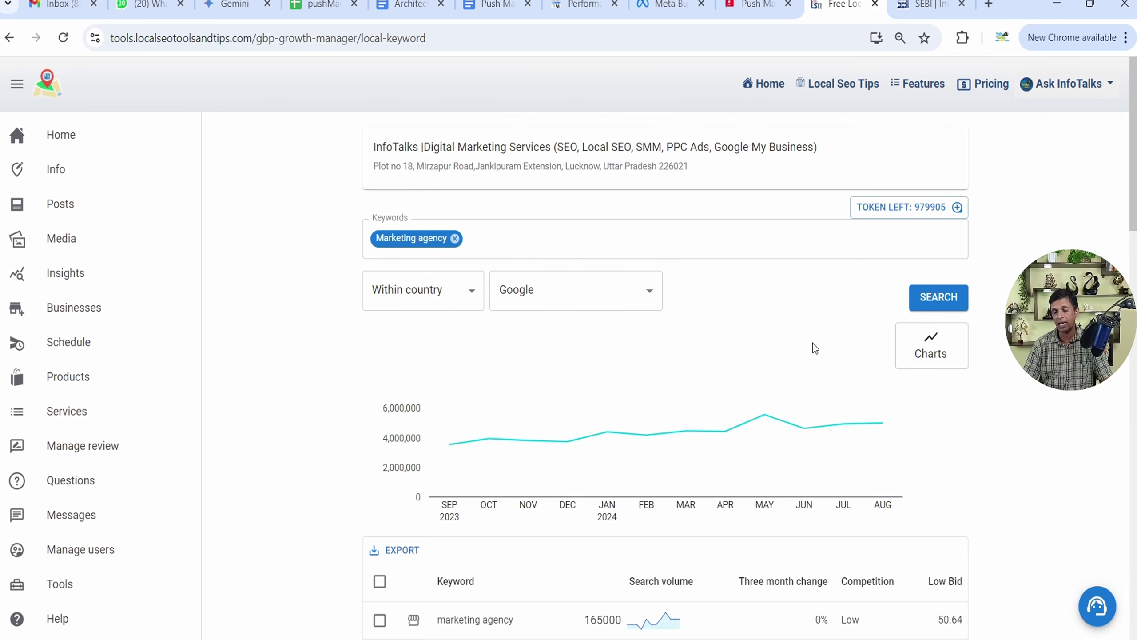
Examine the trend chart and the keyword results, including search volume, three month change, competition, bids and average CPC
{"action": "scroll", "coordinate": [811, 343], "scroll_direction": "down", "scroll_amount": 3}
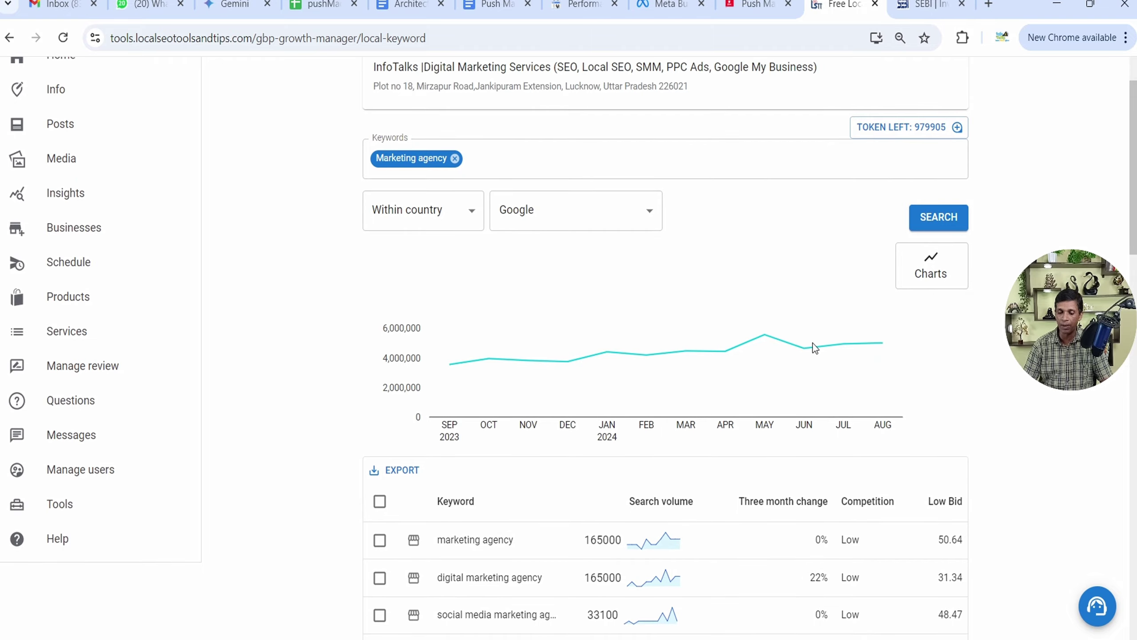
{"action": "scroll", "coordinate": [565, 469], "scroll_direction": "down", "scroll_amount": 18}
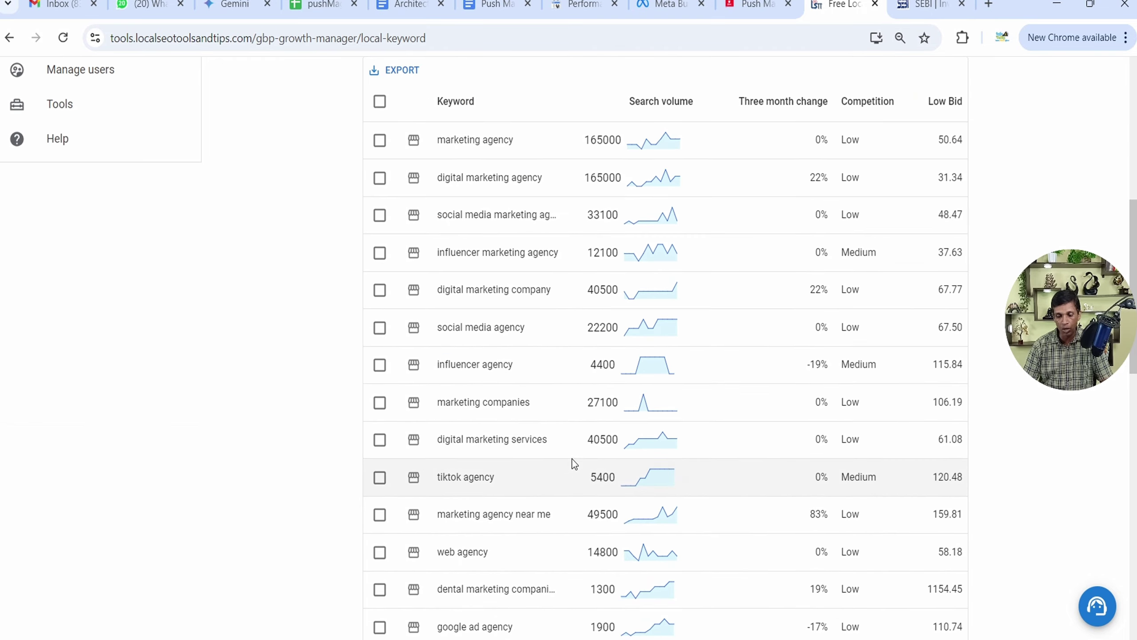
{"action": "scroll", "coordinate": [575, 456], "scroll_direction": "up", "scroll_amount": 18}
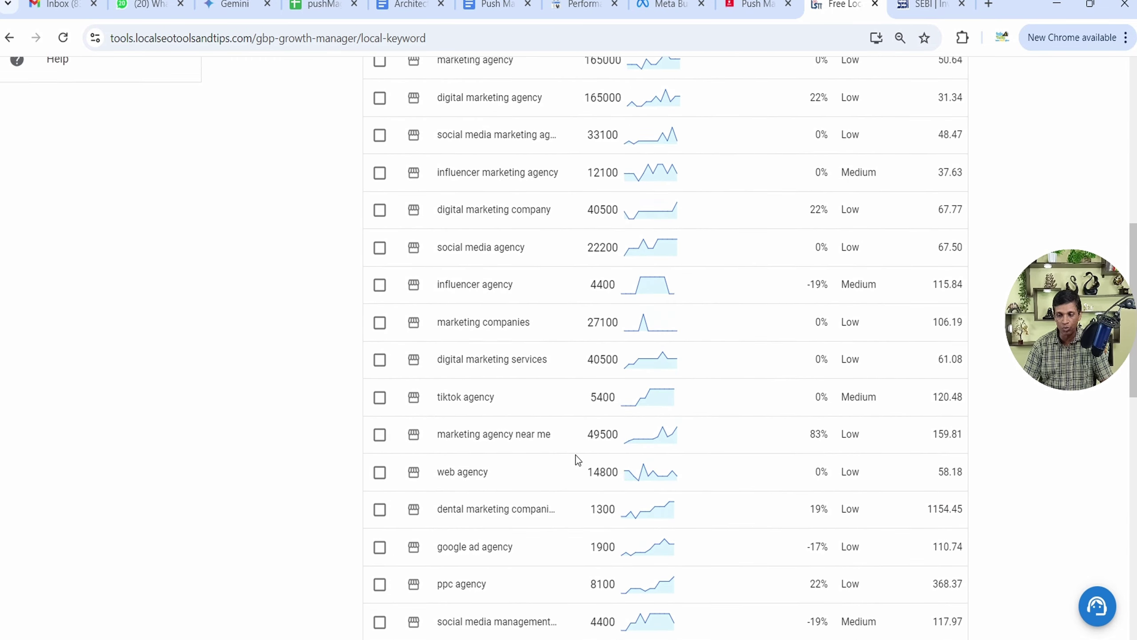
{"action": "scroll", "coordinate": [577, 461], "scroll_direction": "down", "scroll_amount": 1}
{"action": "scroll", "coordinate": [576, 453], "scroll_direction": "down", "scroll_amount": 2}
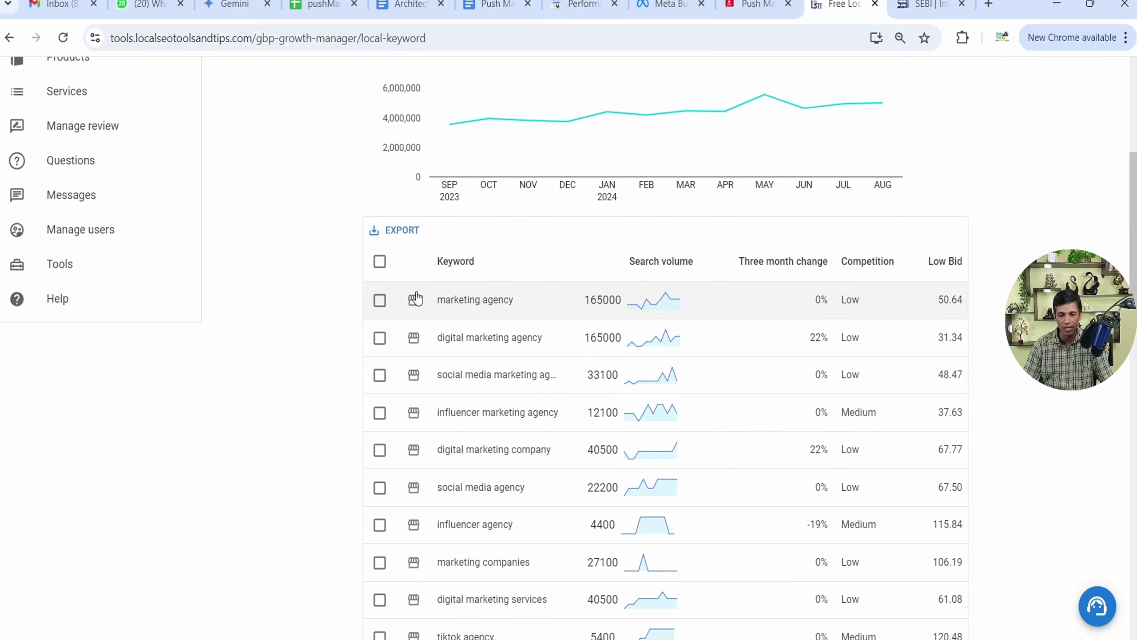
{"action": "left_click_drag", "start_coordinate": [604, 297], "coordinate": [976, 305]}
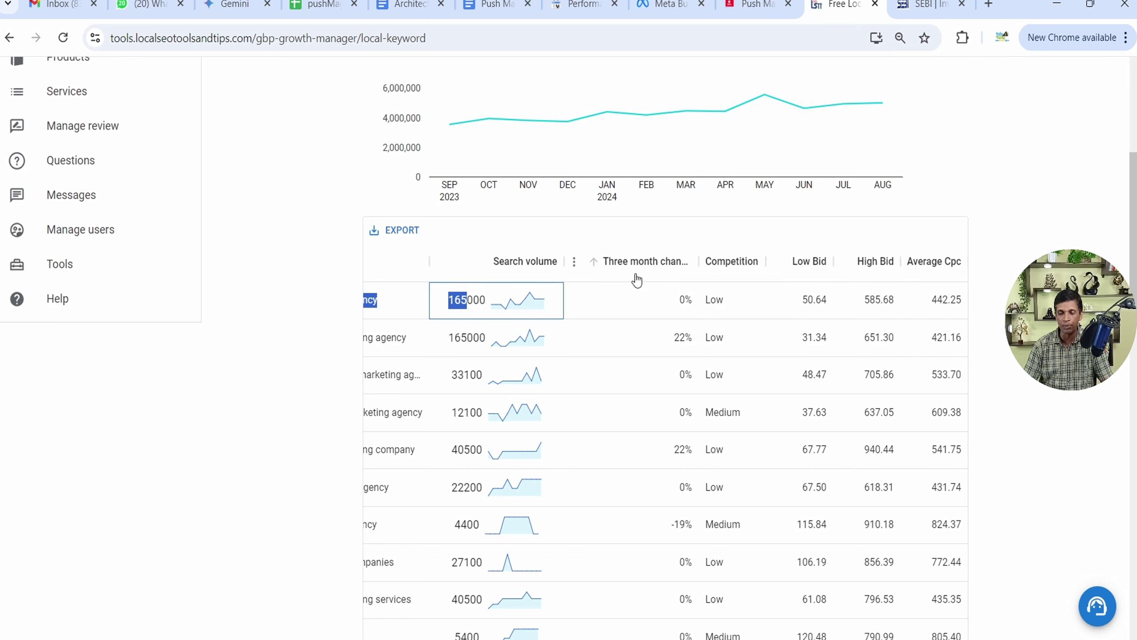
{"action": "left_click_drag", "start_coordinate": [472, 298], "coordinate": [272, 300]}
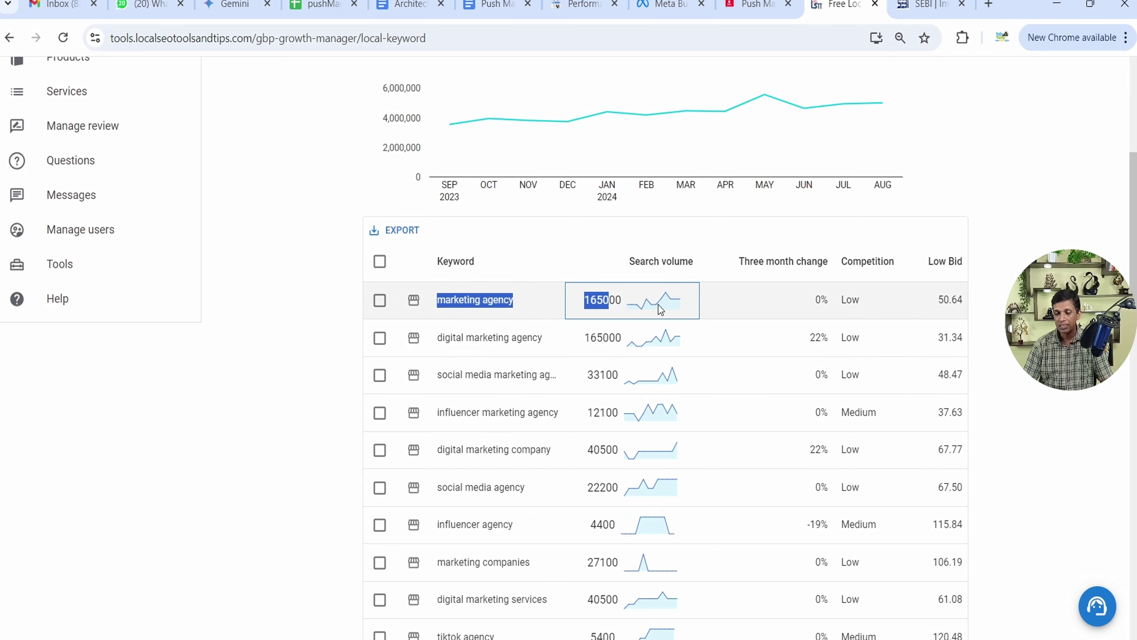
{"action": "left_click", "coordinate": [640, 301]}
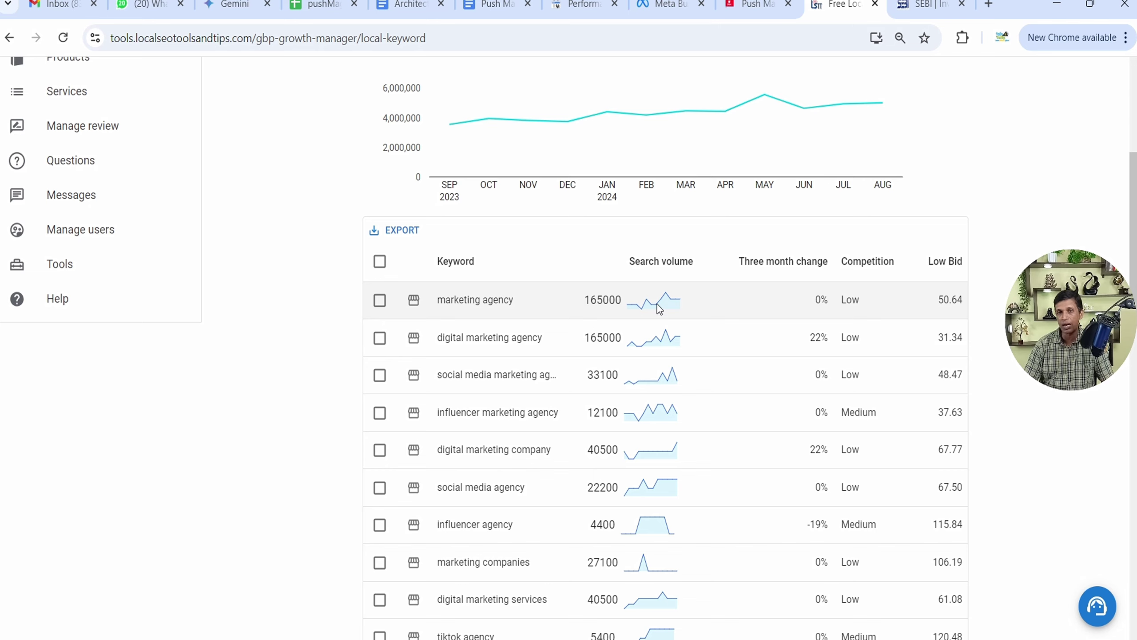
{"action": "double_click", "coordinate": [601, 301]}
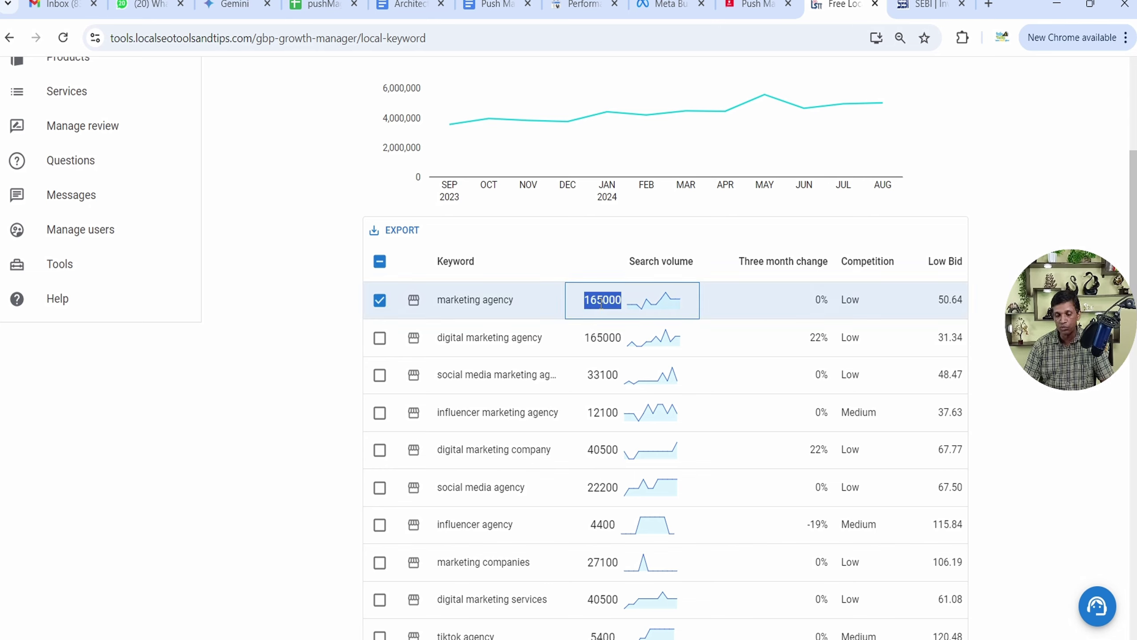
{"action": "left_click", "coordinate": [998, 327]}
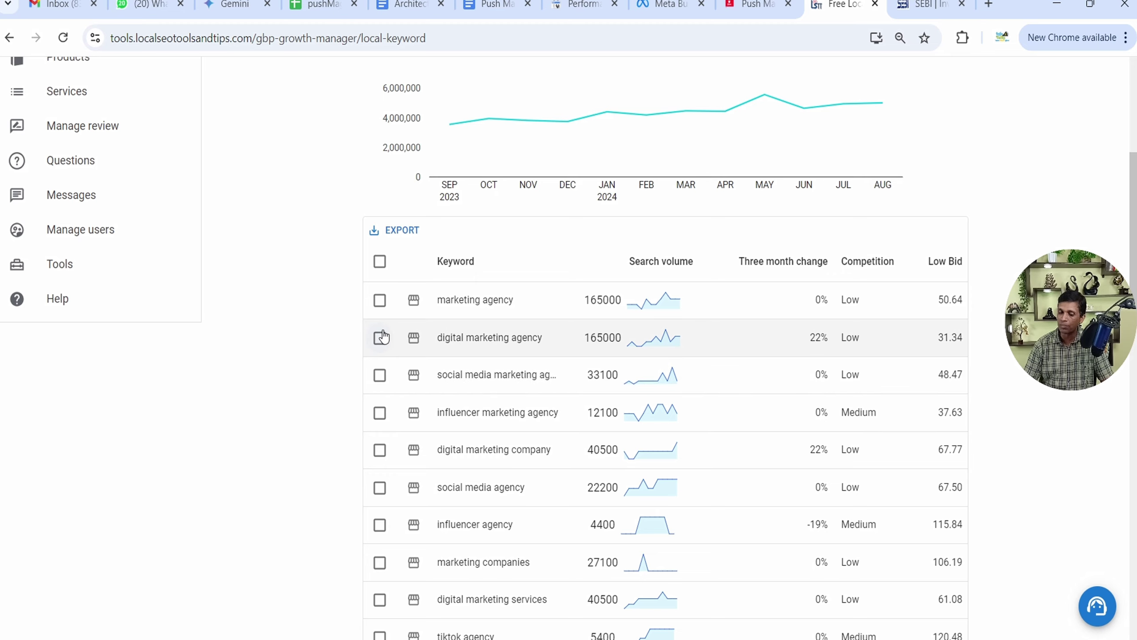
Select the keywords marketing agency, digital marketing agency and social media marketing agency in the results table
{"action": "left_click", "coordinate": [379, 300]}
{"action": "left_click", "coordinate": [381, 355]}
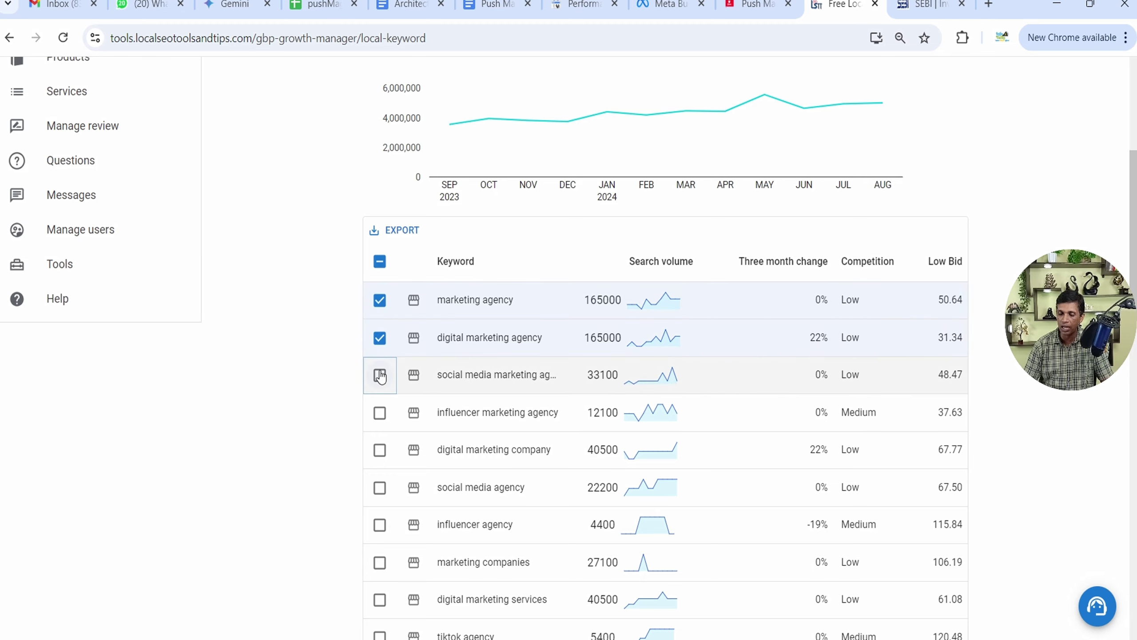
{"action": "left_click", "coordinate": [378, 375]}
{"action": "scroll", "coordinate": [520, 424], "scroll_direction": "down", "scroll_amount": 10}
{"action": "scroll", "coordinate": [546, 415], "scroll_direction": "down", "scroll_amount": 2}
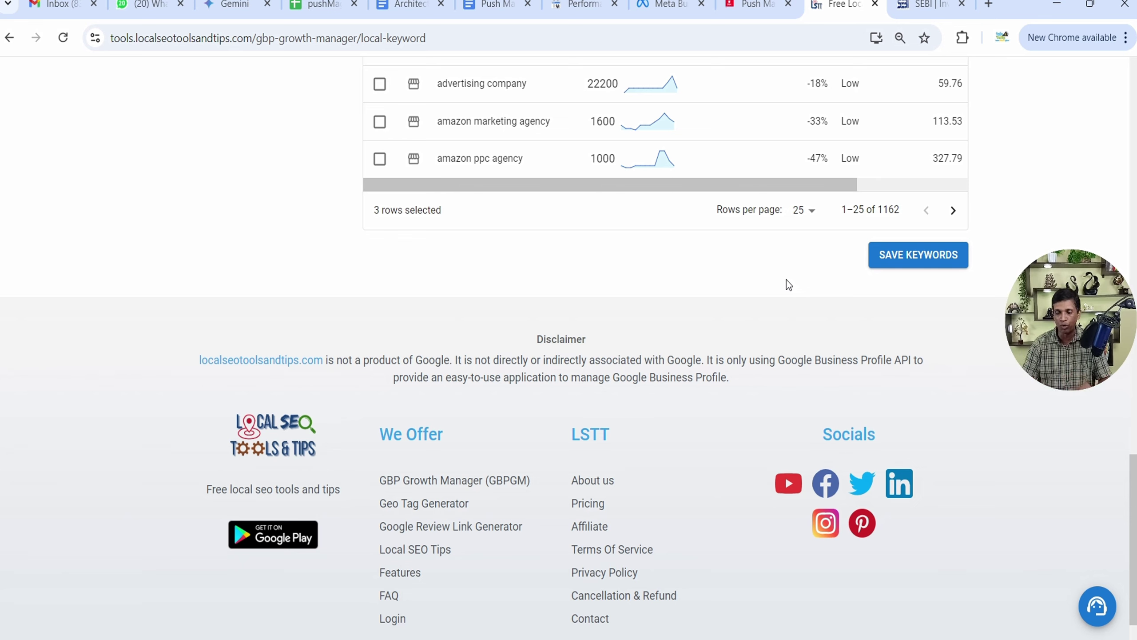
{"action": "scroll", "coordinate": [700, 262], "scroll_direction": "up", "scroll_amount": 15}
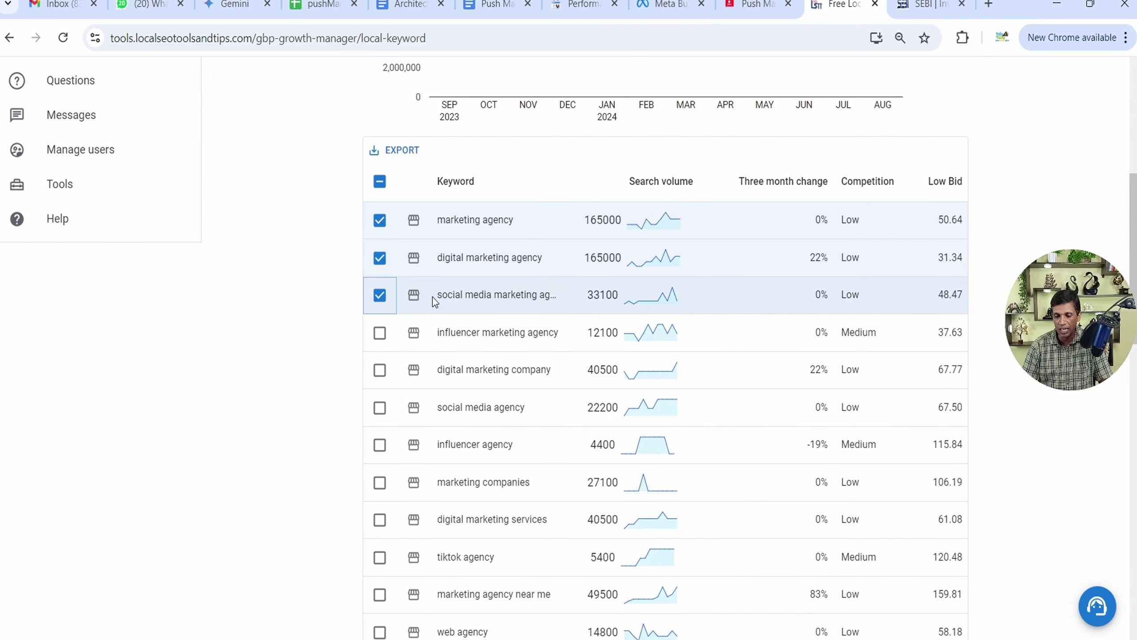
Select the influencer marketing agency keyword and deselect the three keywords above it
{"action": "left_click", "coordinate": [381, 333]}
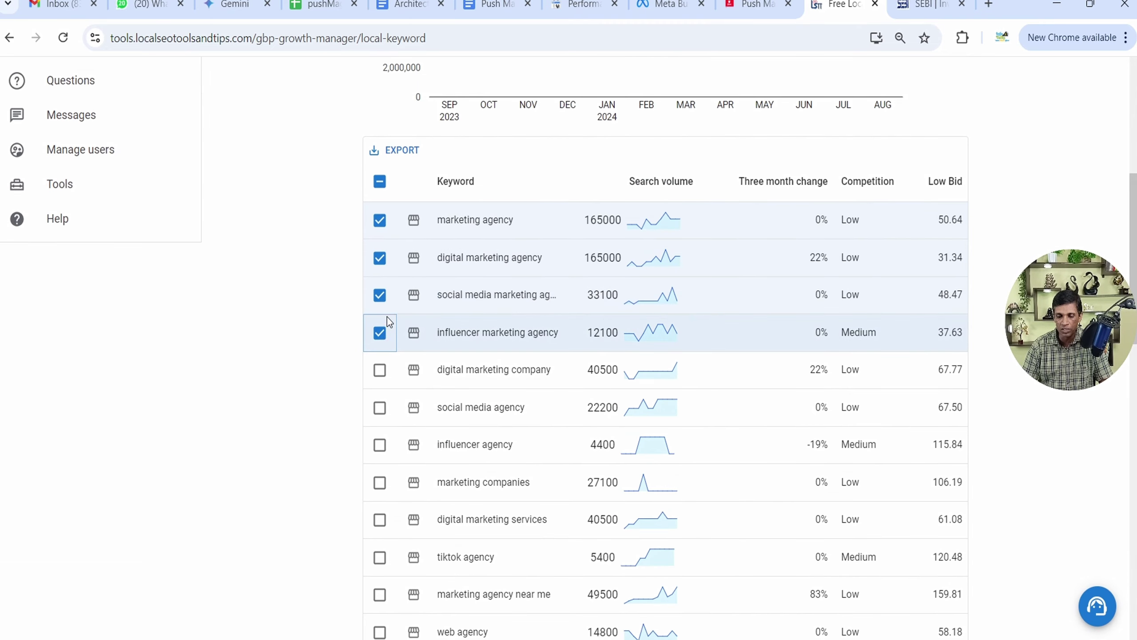
{"action": "left_click", "coordinate": [380, 221]}
{"action": "left_click", "coordinate": [380, 258]}
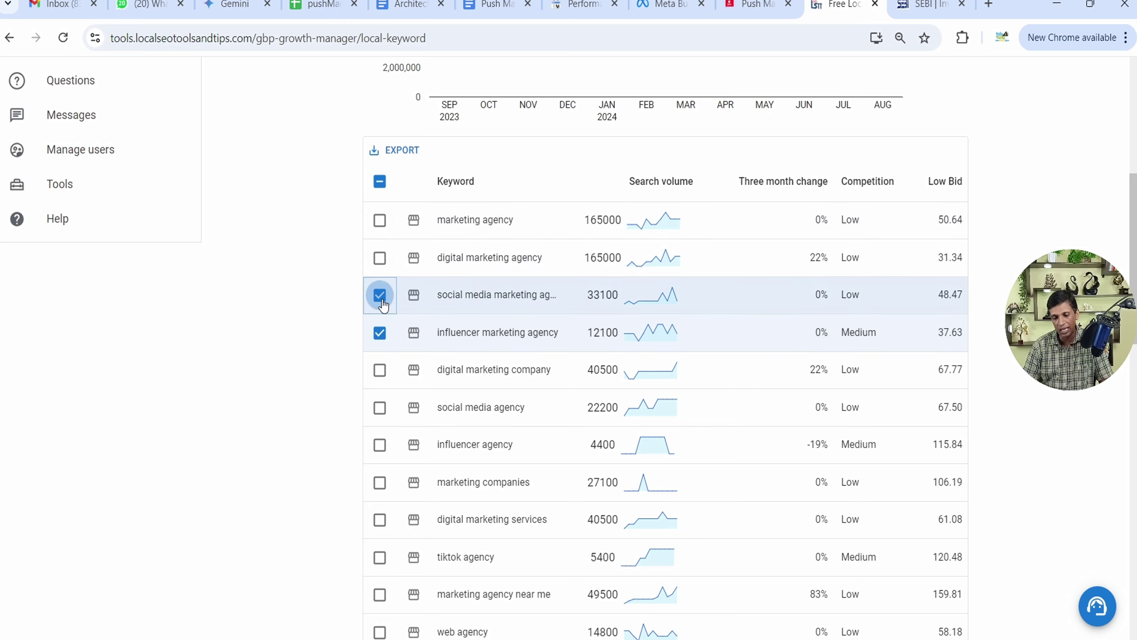
{"action": "left_click", "coordinate": [381, 296]}
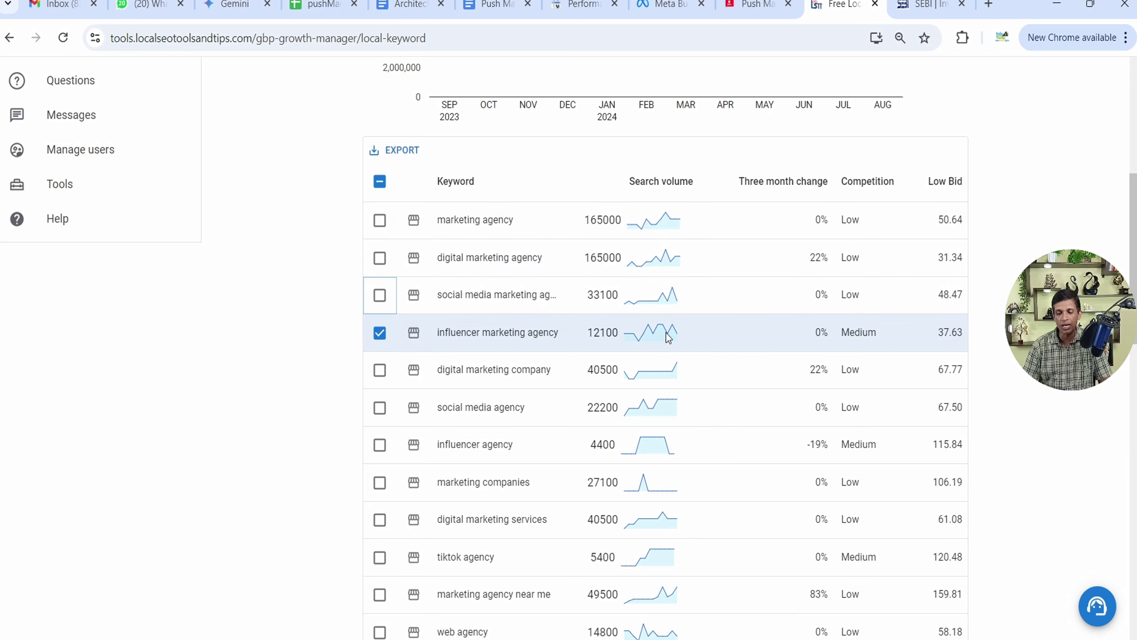
Save the selected influencer marketing agency keyword and return to the search settings
{"action": "scroll", "coordinate": [747, 327], "scroll_direction": "down", "scroll_amount": 15}
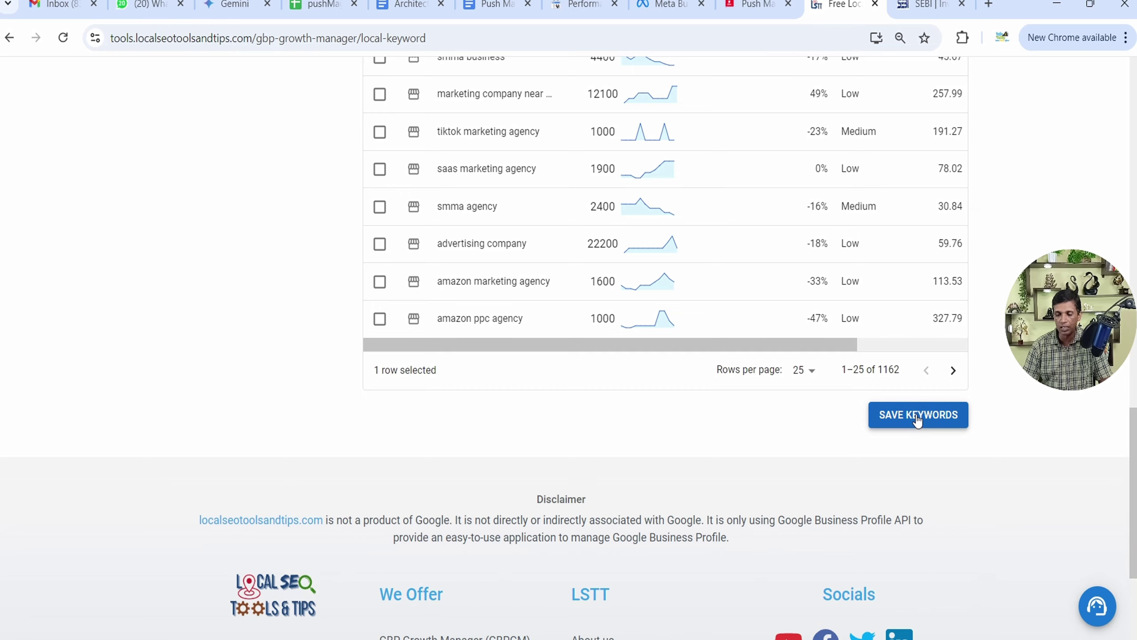
{"action": "left_click", "coordinate": [917, 420]}
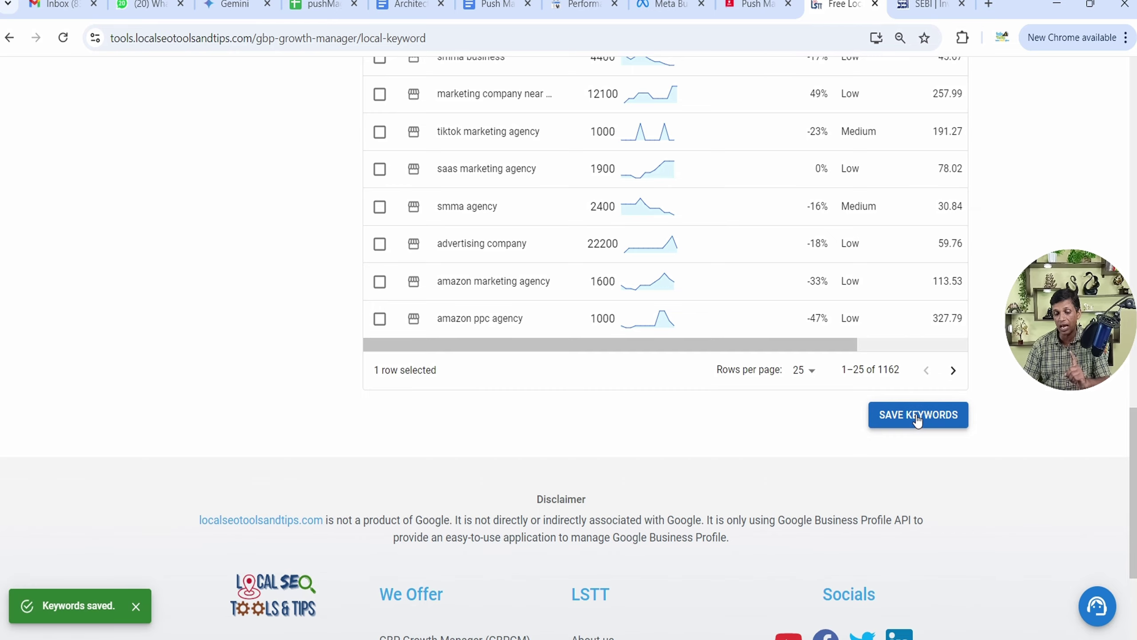
{"action": "scroll", "coordinate": [700, 439], "scroll_direction": "up", "scroll_amount": 15}
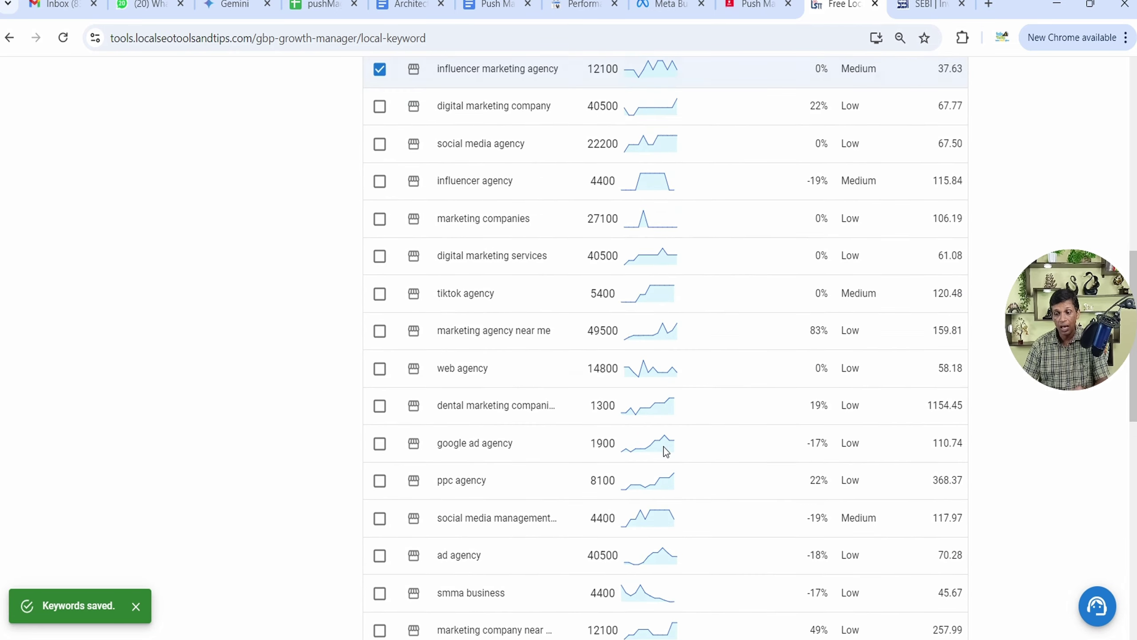
{"action": "scroll", "coordinate": [664, 447], "scroll_direction": "up", "scroll_amount": 6}
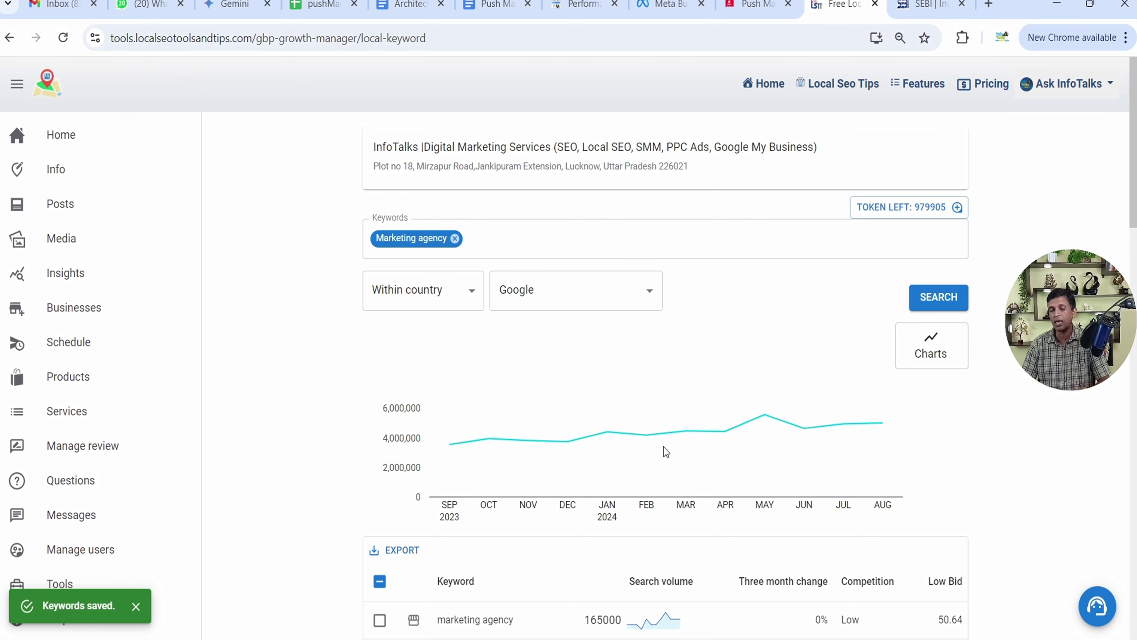
Open the Citation manager from the tools collection
{"action": "scroll", "coordinate": [467, 341], "scroll_direction": "down", "scroll_amount": 3}
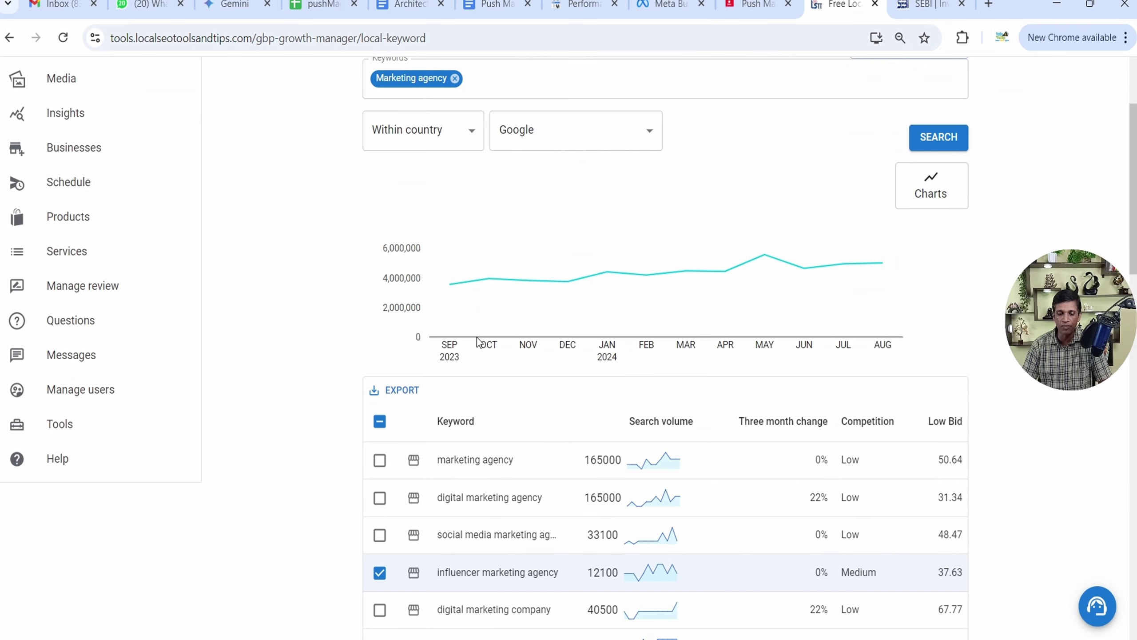
{"action": "left_click", "coordinate": [43, 429]}
{"action": "scroll", "coordinate": [411, 247], "scroll_direction": "down", "scroll_amount": 2}
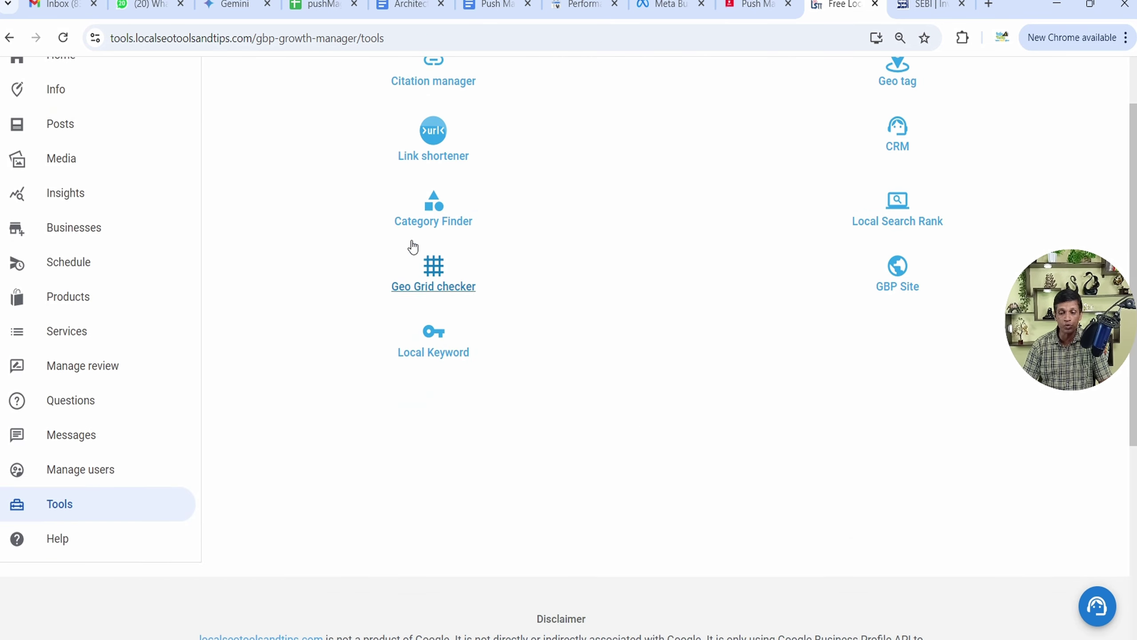
{"action": "scroll", "coordinate": [426, 170], "scroll_direction": "up", "scroll_amount": 2}
{"action": "left_click", "coordinate": [444, 170]}
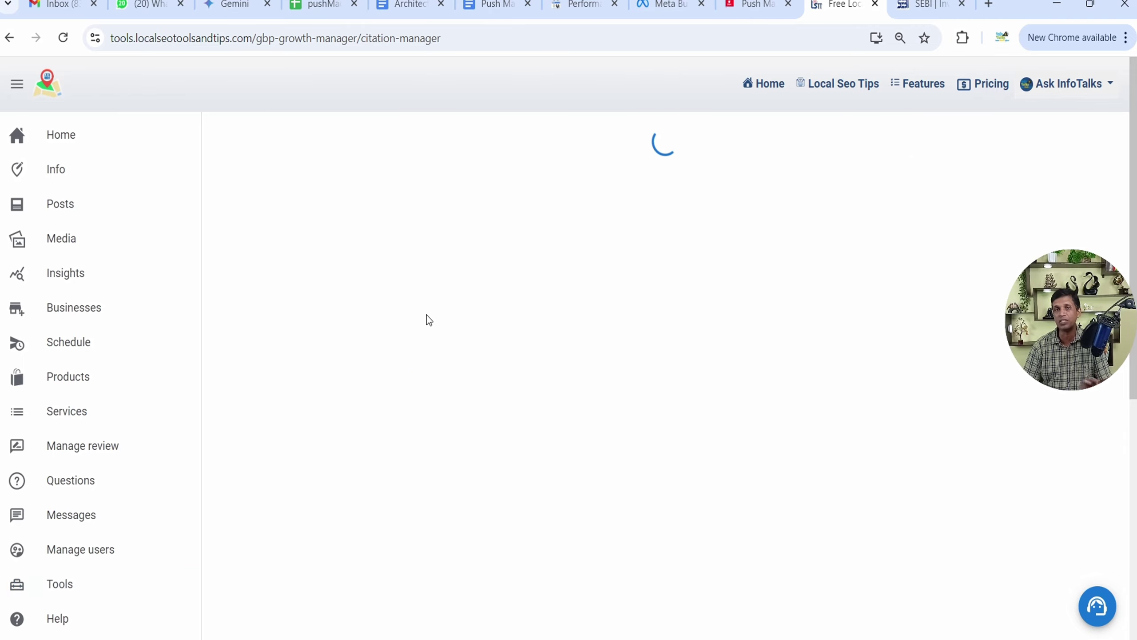
Expand the citation content and highlight influencer marketing agency in the Local Keyword field
{"action": "scroll", "coordinate": [426, 318], "scroll_direction": "down", "scroll_amount": 15}
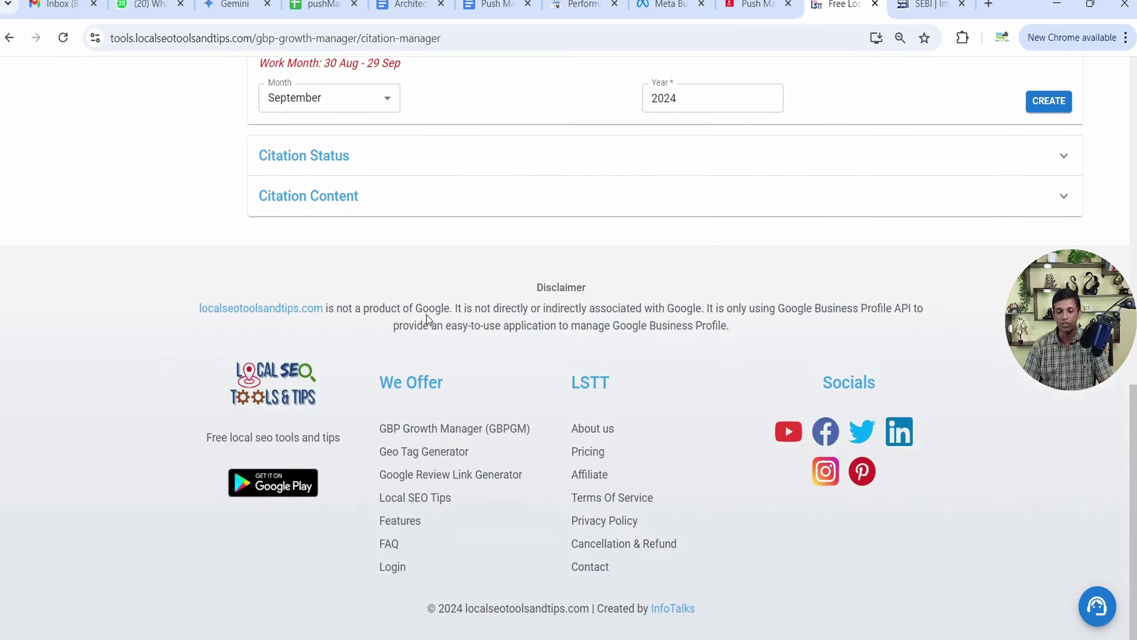
{"action": "left_click", "coordinate": [385, 197]}
{"action": "scroll", "coordinate": [386, 224], "scroll_direction": "down", "scroll_amount": 15}
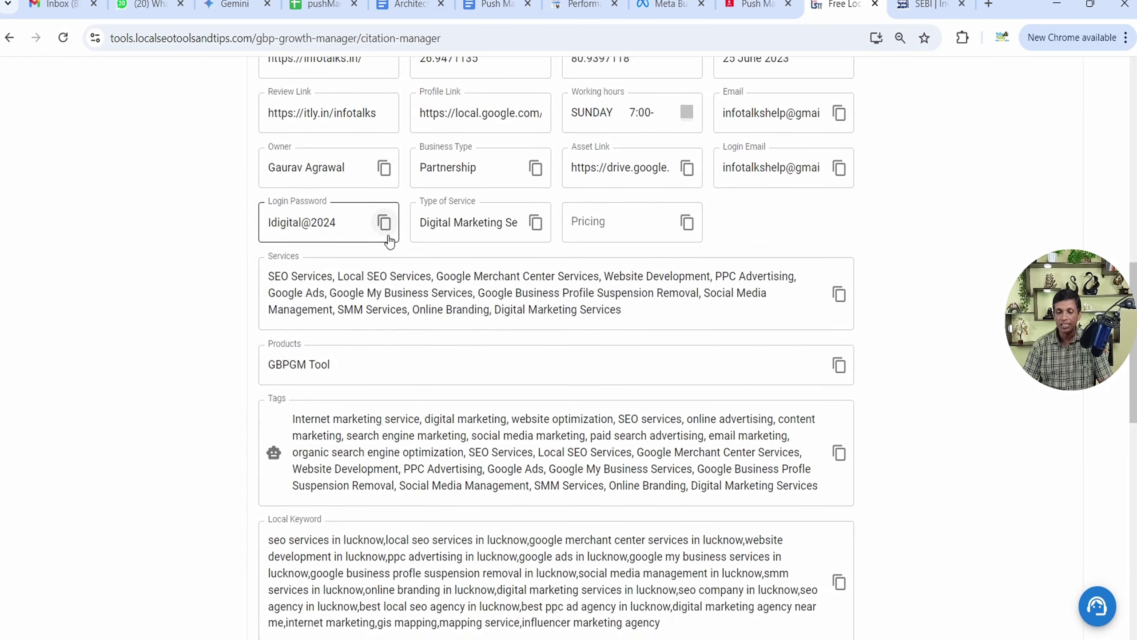
{"action": "left_click", "coordinate": [389, 242]}
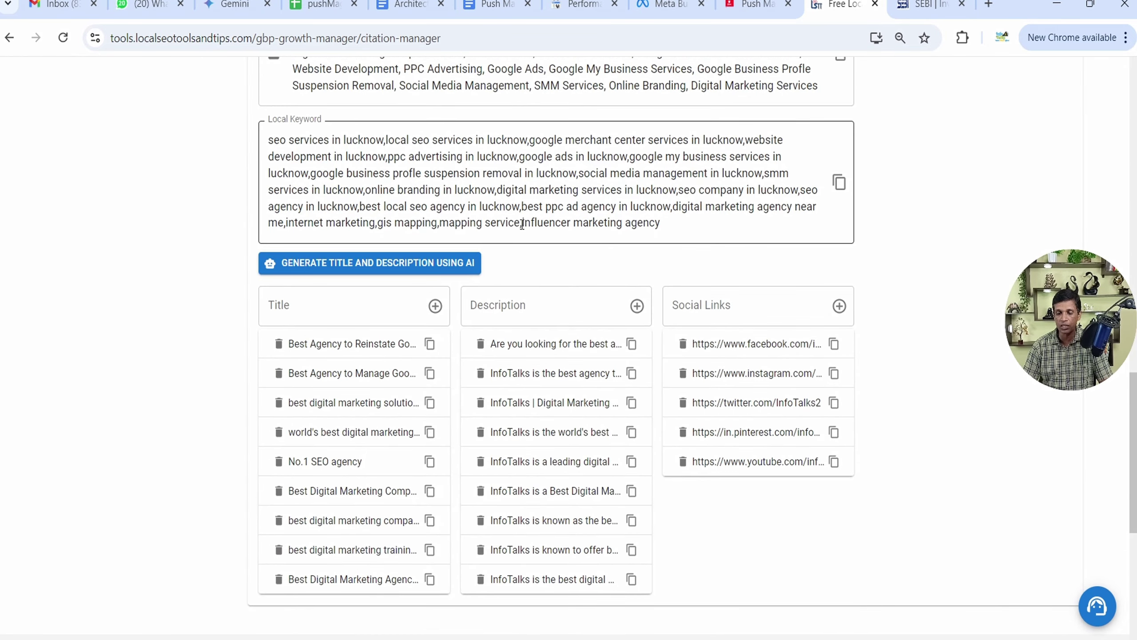
{"action": "left_click_drag", "start_coordinate": [522, 223], "coordinate": [699, 226]}
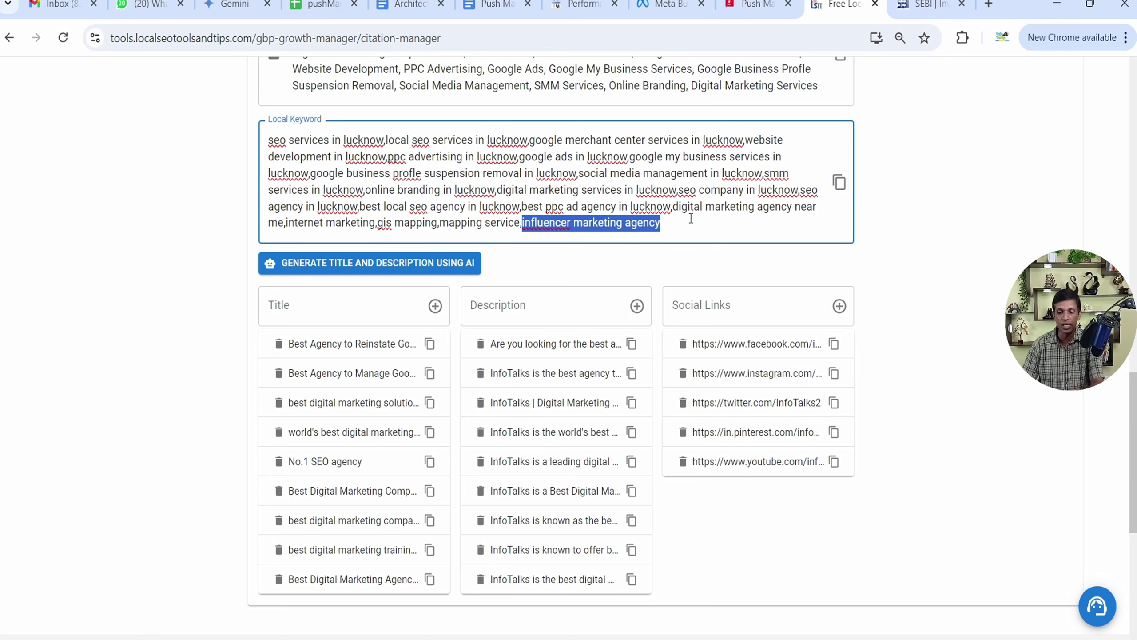
{"action": "left_click", "coordinate": [690, 228]}
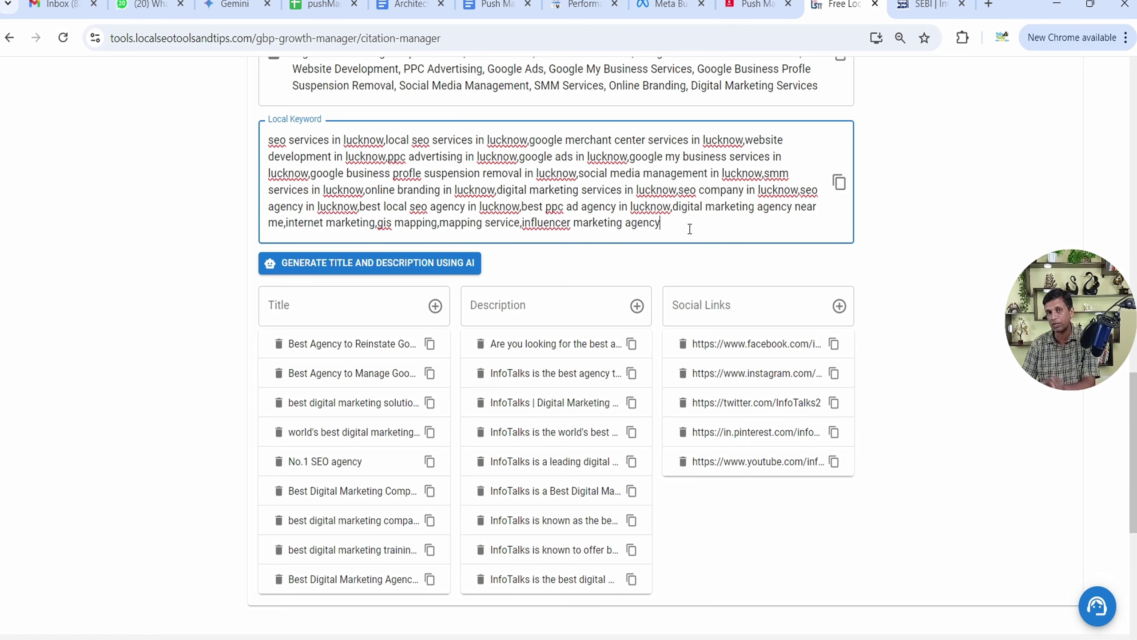
Browse the keyword suggestions for generating a title and description using AI, and close the dialog without generating
{"action": "scroll", "coordinate": [958, 360], "scroll_direction": "up", "scroll_amount": 15}
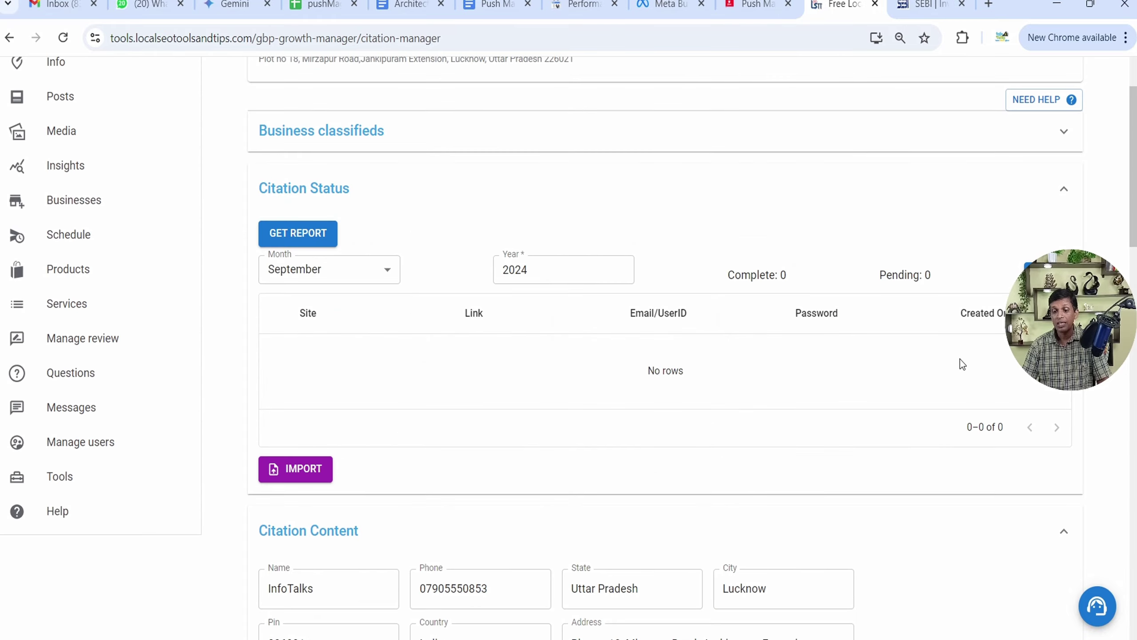
{"action": "scroll", "coordinate": [959, 358], "scroll_direction": "down", "scroll_amount": 2}
{"action": "scroll", "coordinate": [959, 357], "scroll_direction": "down", "scroll_amount": 15}
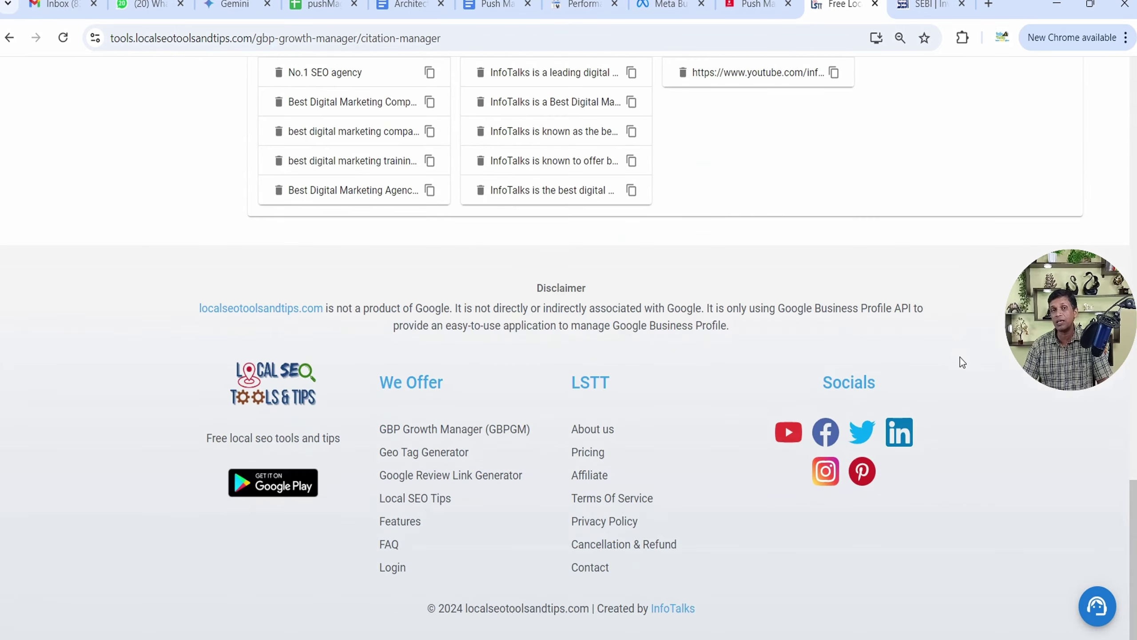
{"action": "scroll", "coordinate": [958, 354], "scroll_direction": "up", "scroll_amount": 5}
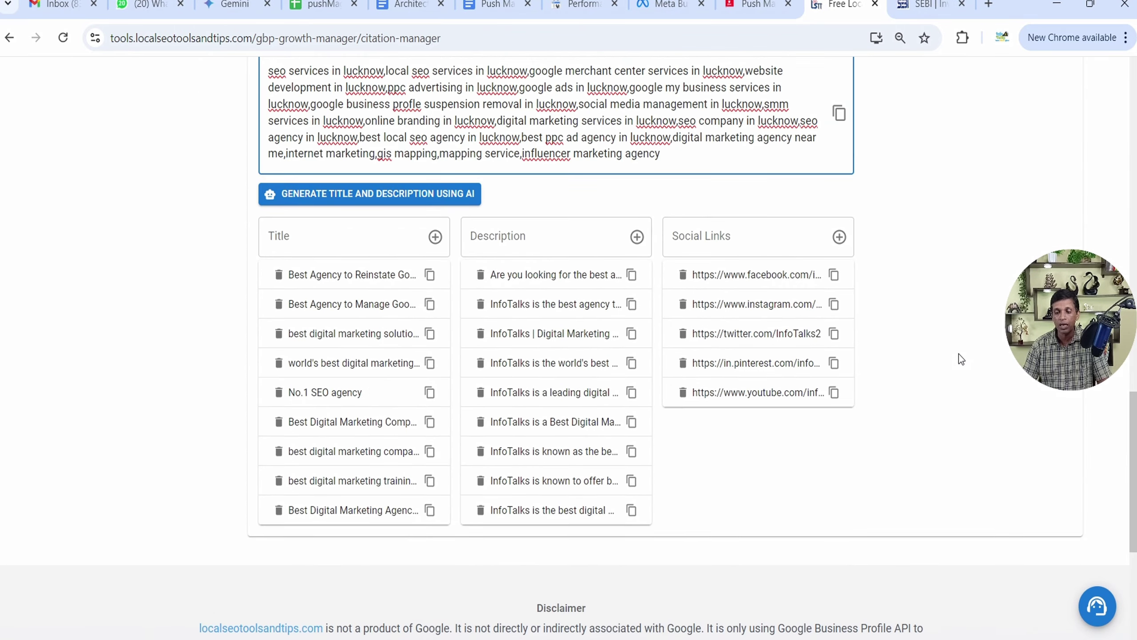
{"action": "scroll", "coordinate": [959, 352], "scroll_direction": "up", "scroll_amount": 2}
{"action": "left_click", "coordinate": [376, 274]}
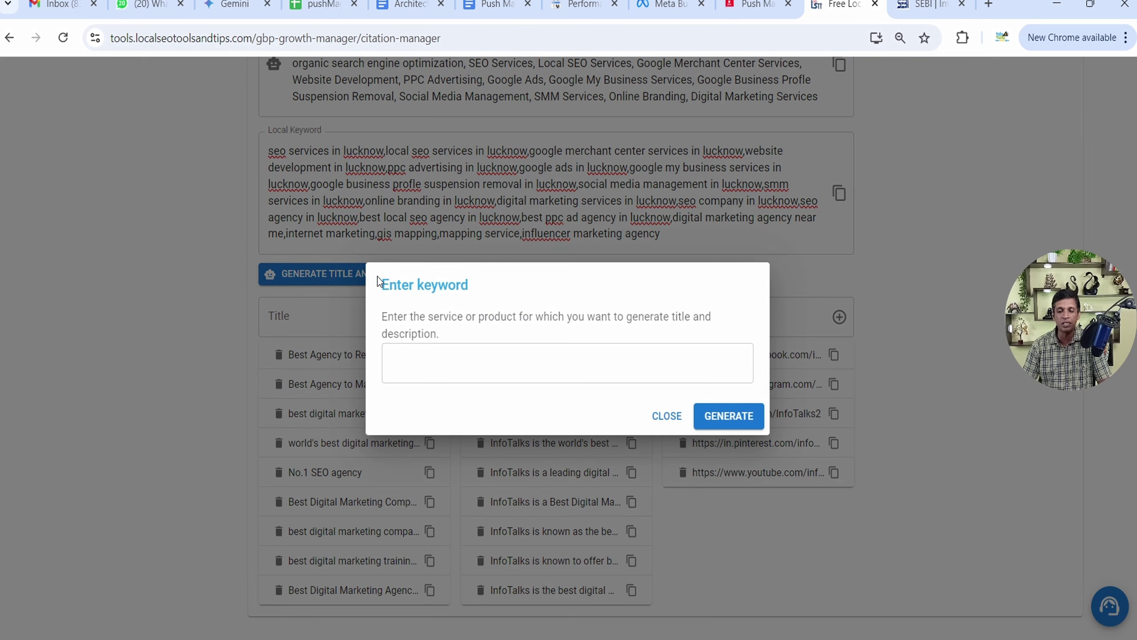
{"action": "left_click", "coordinate": [455, 365]}
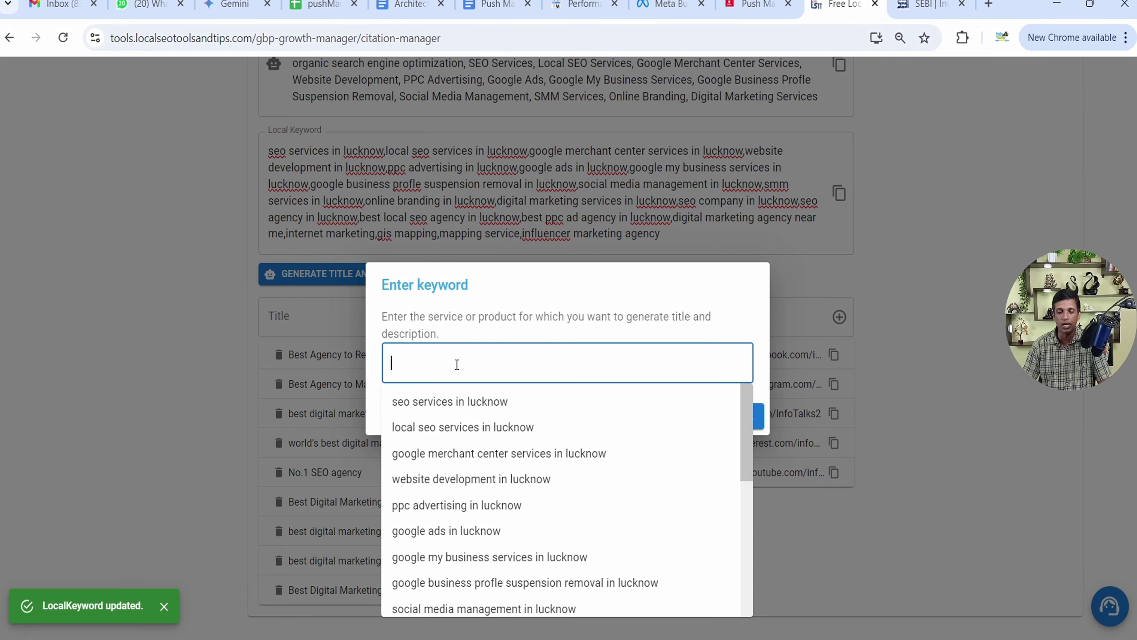
{"action": "scroll", "coordinate": [509, 432], "scroll_direction": "down", "scroll_amount": 7}
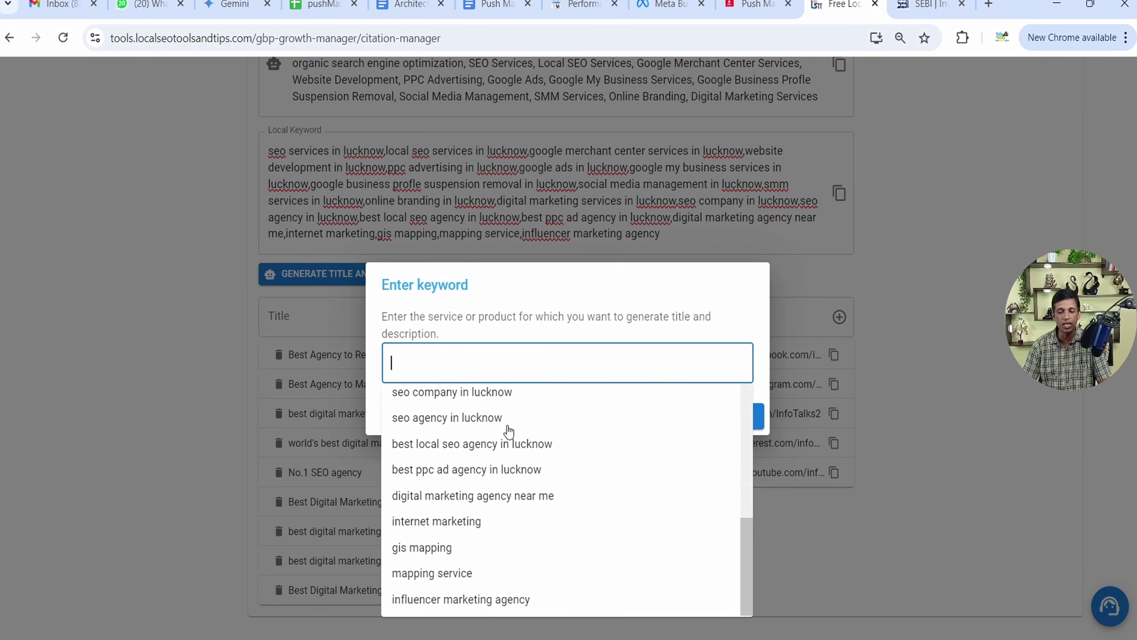
{"action": "scroll", "coordinate": [508, 431], "scroll_direction": "up", "scroll_amount": 7}
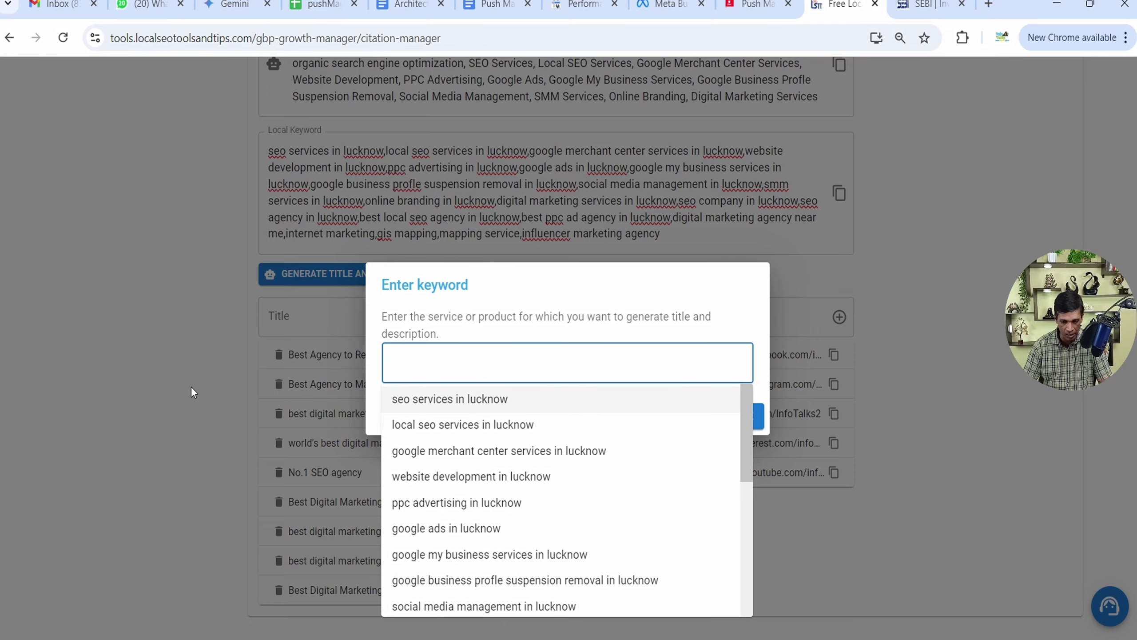
{"action": "key", "text": "Escape"}
{"action": "key", "text": "Escape"}
Generate the text of a new post using AI with the keyword best local seo agency in lucknow
{"action": "scroll", "coordinate": [227, 419], "scroll_direction": "up", "scroll_amount": 15}
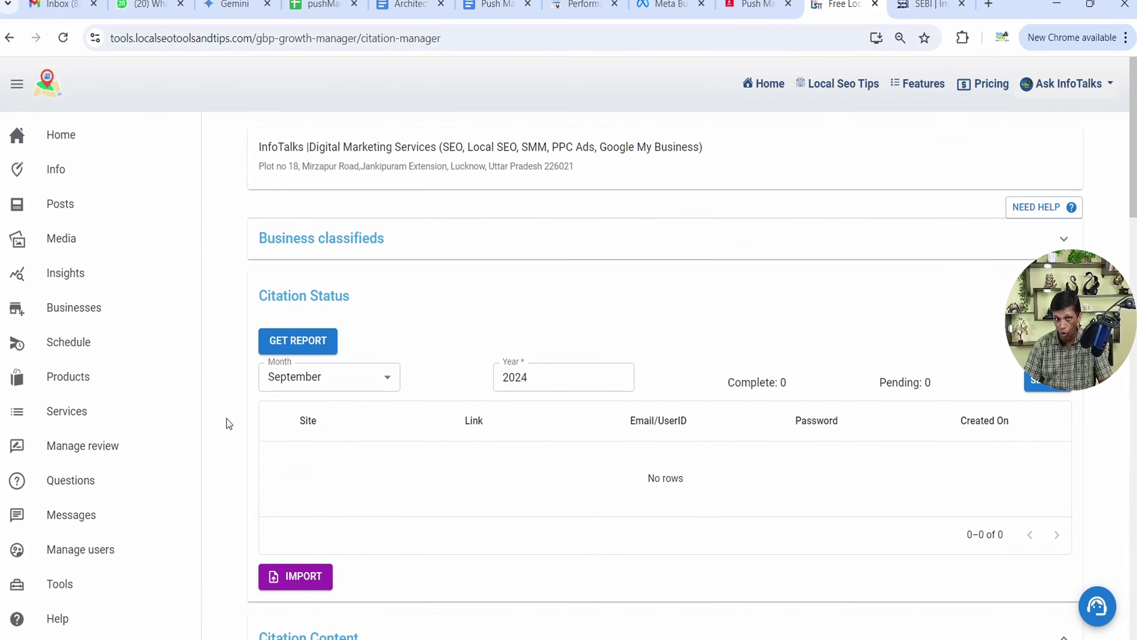
{"action": "left_click", "coordinate": [70, 207]}
{"action": "scroll", "coordinate": [643, 371], "scroll_direction": "down", "scroll_amount": 2}
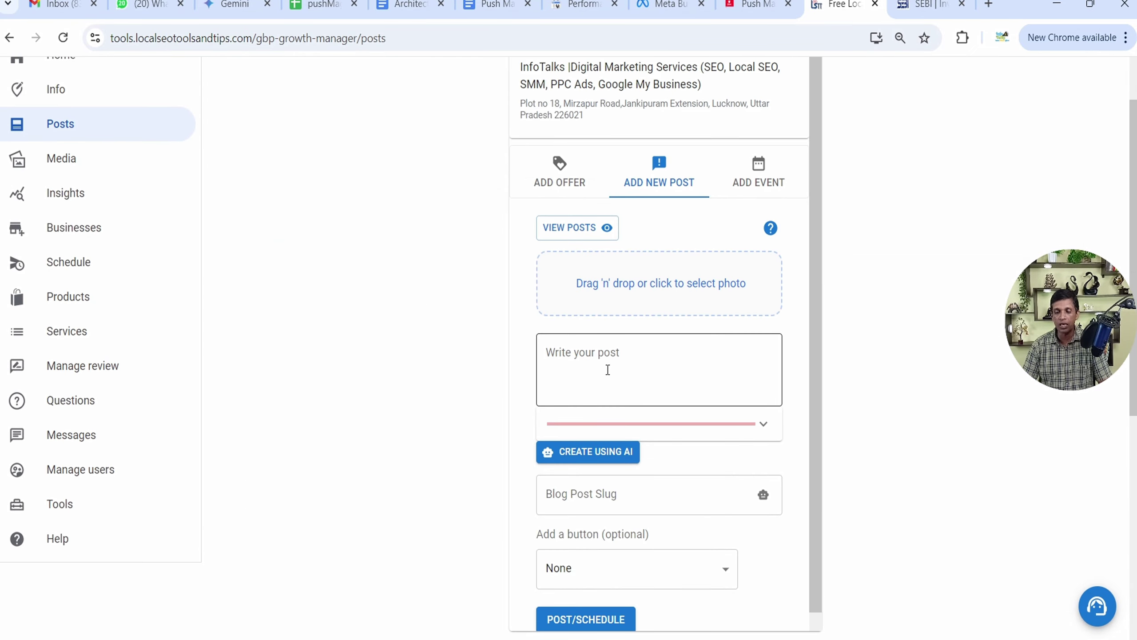
{"action": "left_click", "coordinate": [591, 360]}
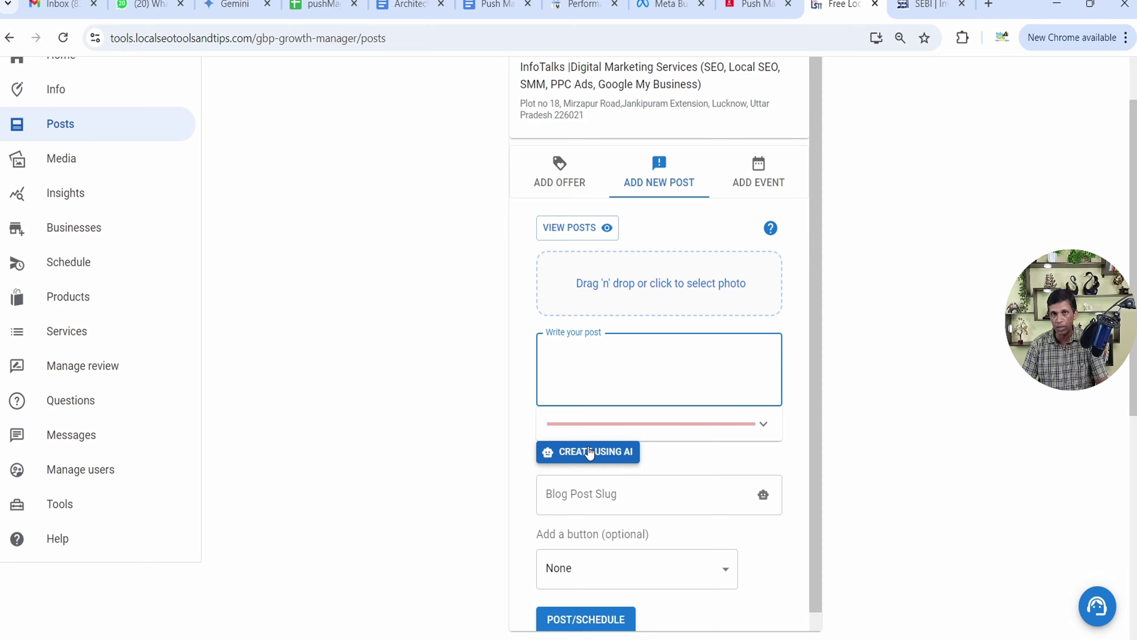
{"action": "left_click", "coordinate": [589, 453]}
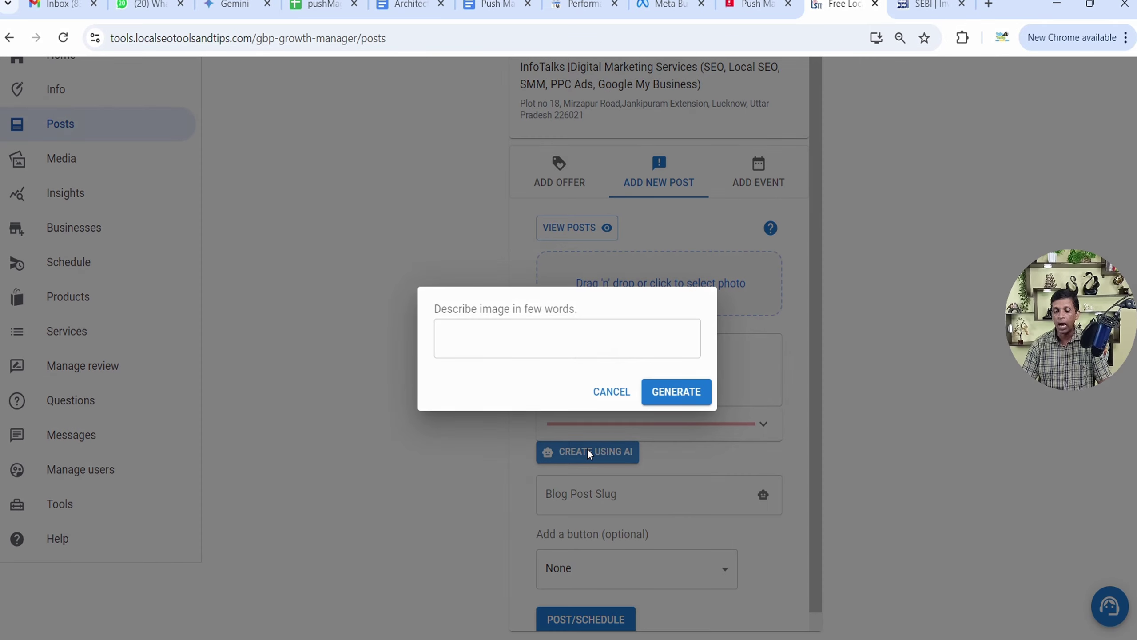
{"action": "left_click", "coordinate": [510, 340]}
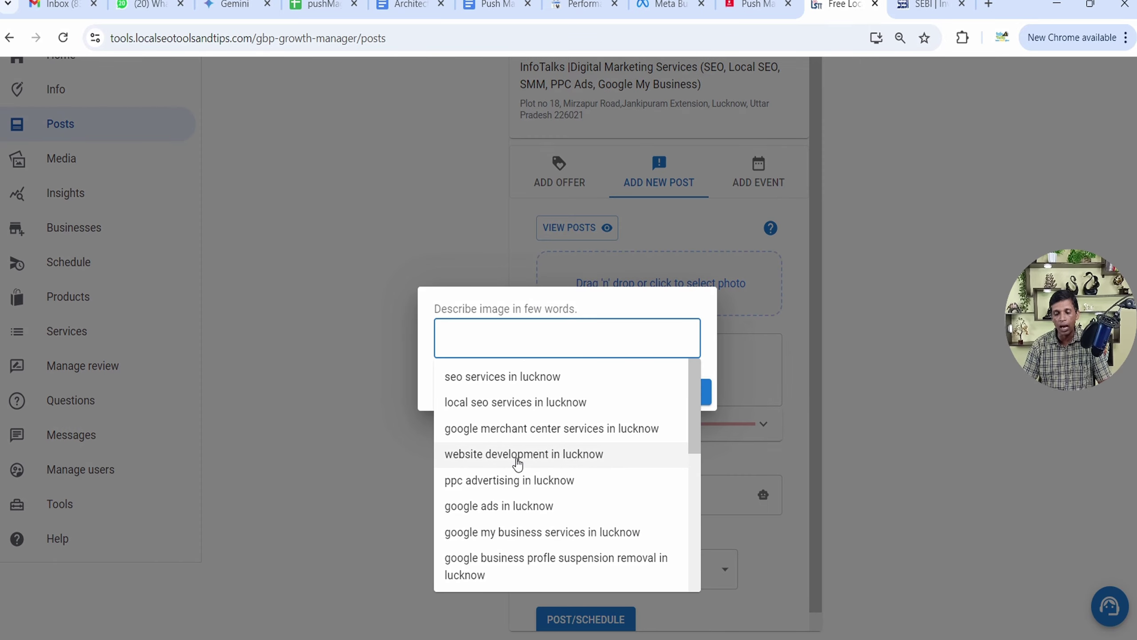
{"action": "scroll", "coordinate": [517, 461], "scroll_direction": "down", "scroll_amount": 5}
{"action": "left_click", "coordinate": [510, 442]}
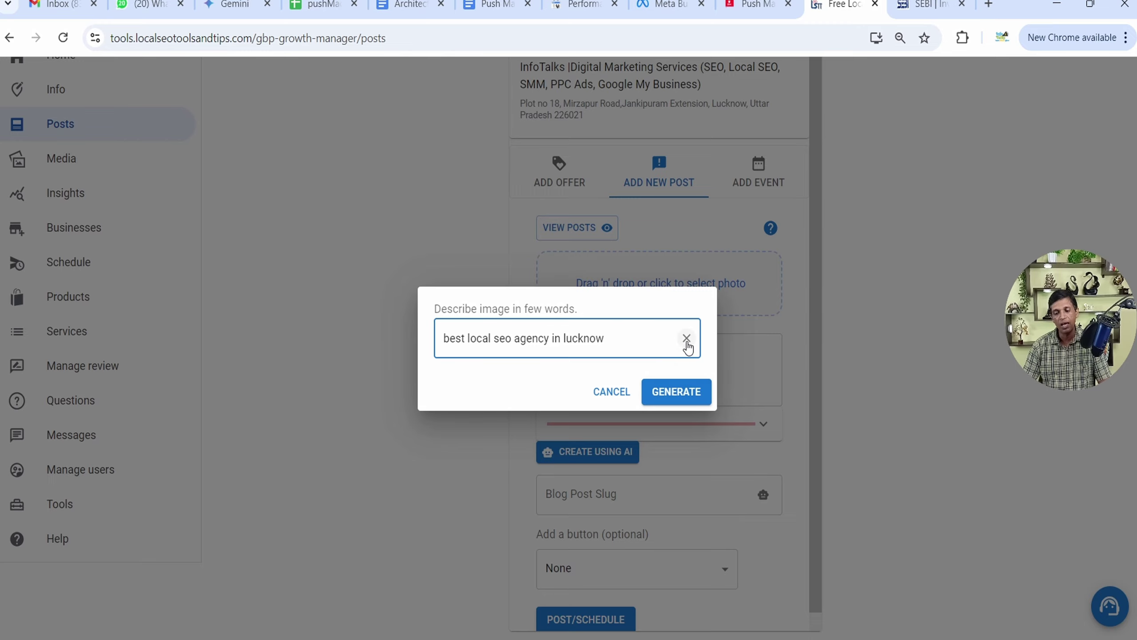
{"action": "left_click", "coordinate": [679, 396]}
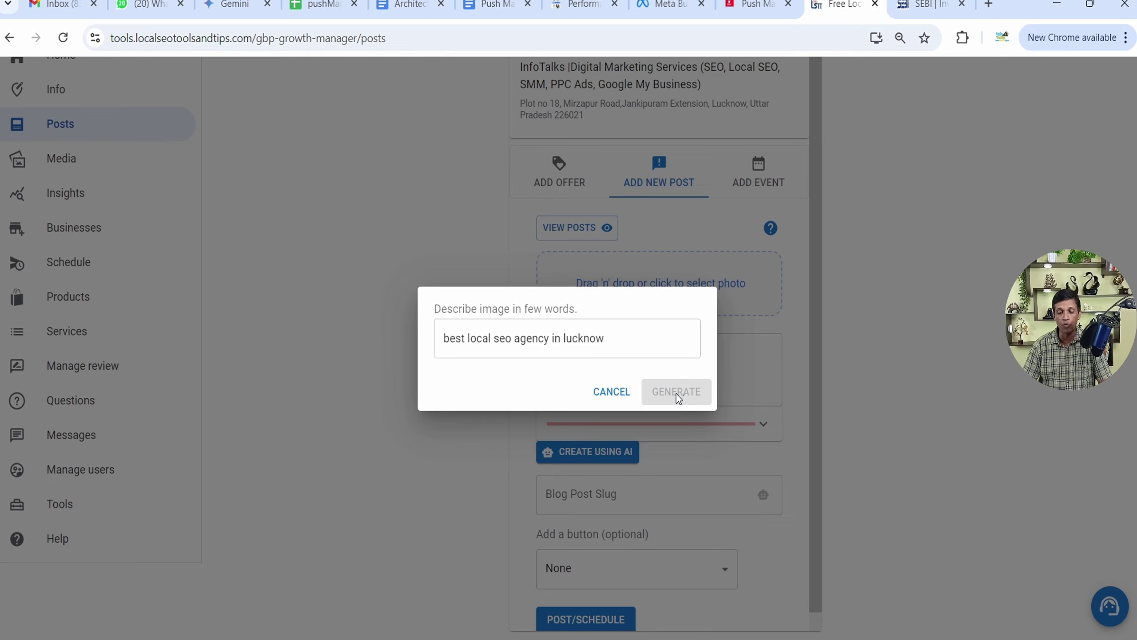
{"action": "scroll", "coordinate": [680, 345], "scroll_direction": "up", "scroll_amount": 5}
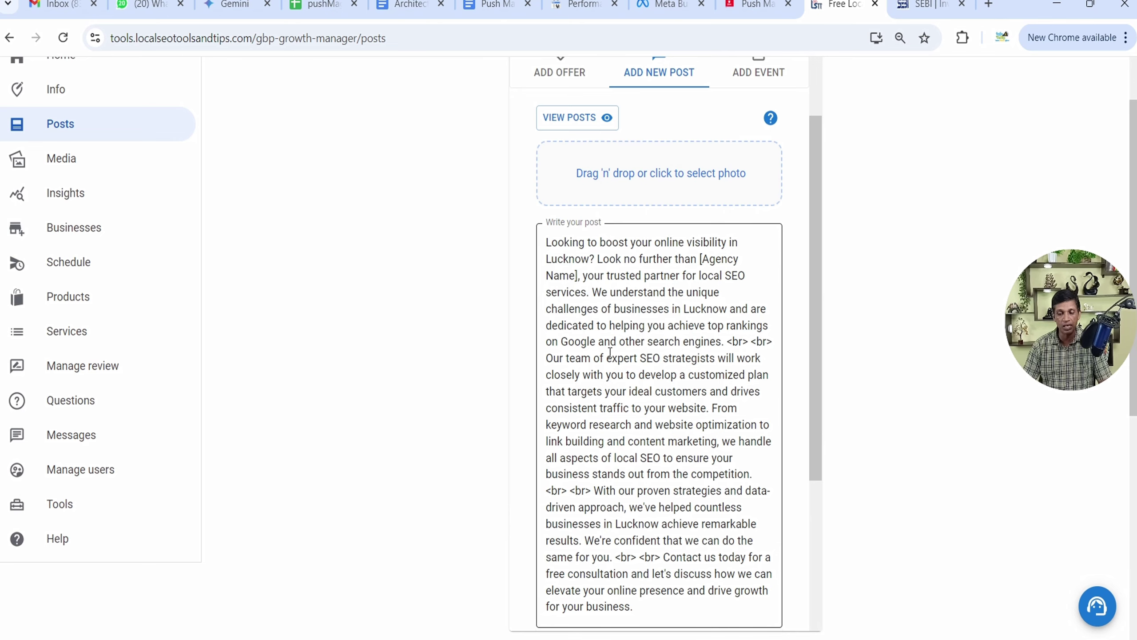
View the service keyword suggestions for generating reviews in review management, and close the review generator
{"action": "scroll", "coordinate": [668, 357], "scroll_direction": "down", "scroll_amount": 8}
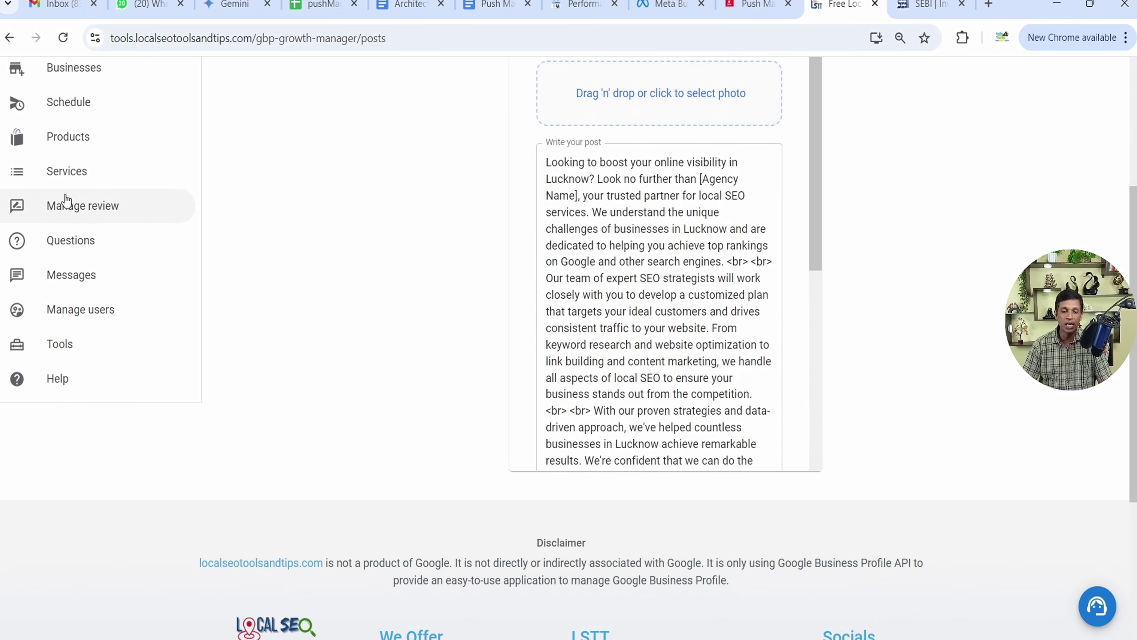
{"action": "left_click", "coordinate": [81, 213]}
{"action": "scroll", "coordinate": [731, 280], "scroll_direction": "up", "scroll_amount": 3}
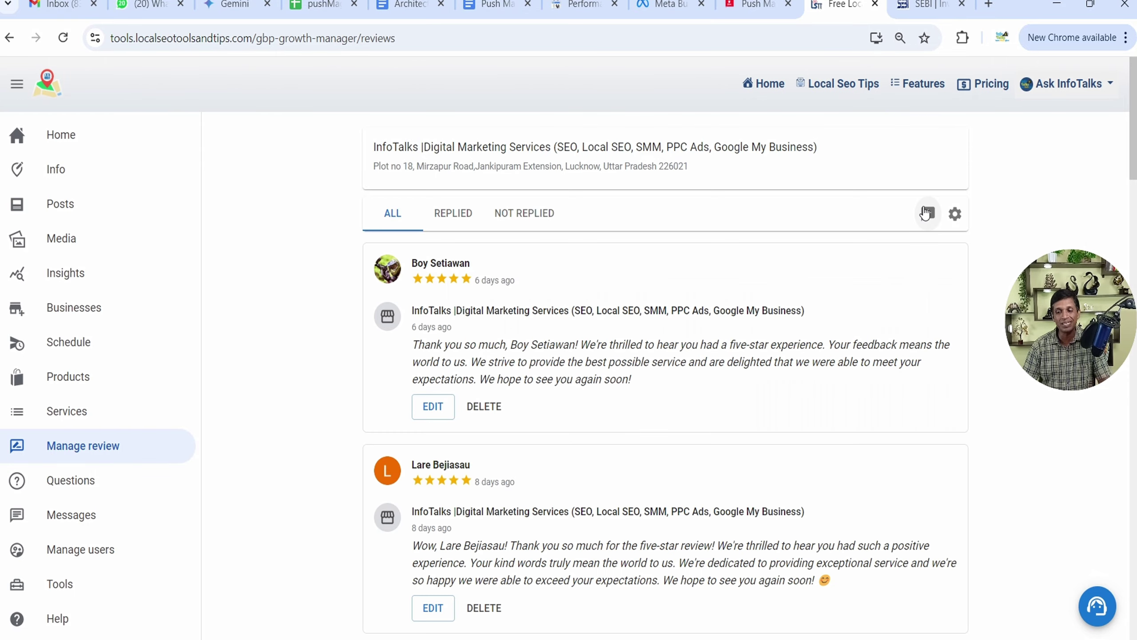
{"action": "left_click", "coordinate": [926, 215]}
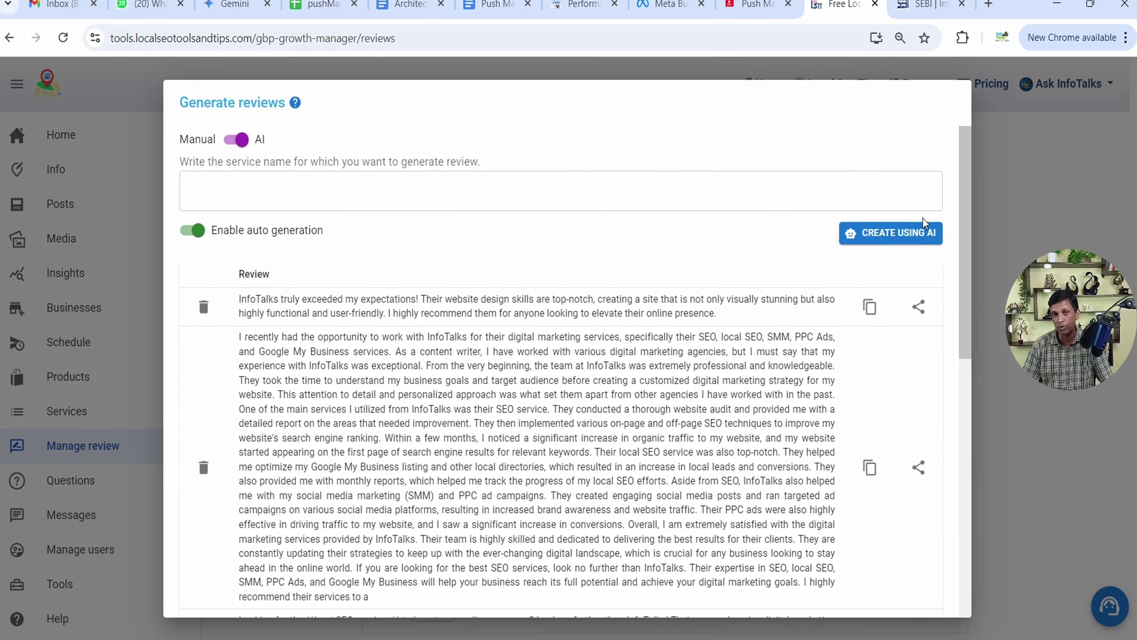
{"action": "left_click", "coordinate": [374, 191]}
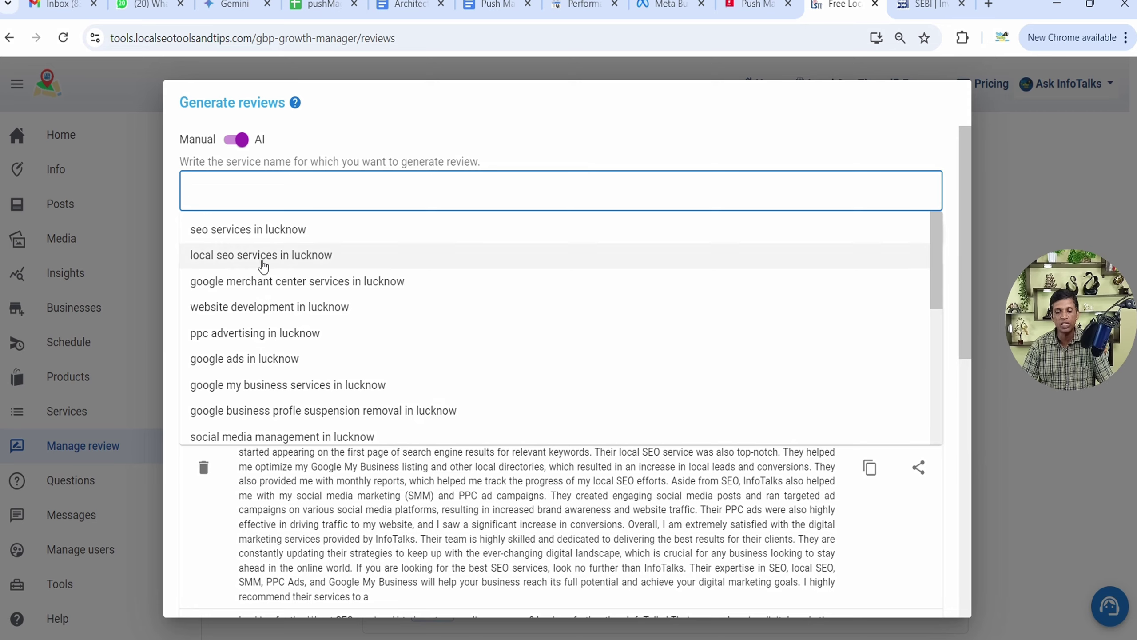
{"action": "key", "text": "Escape"}
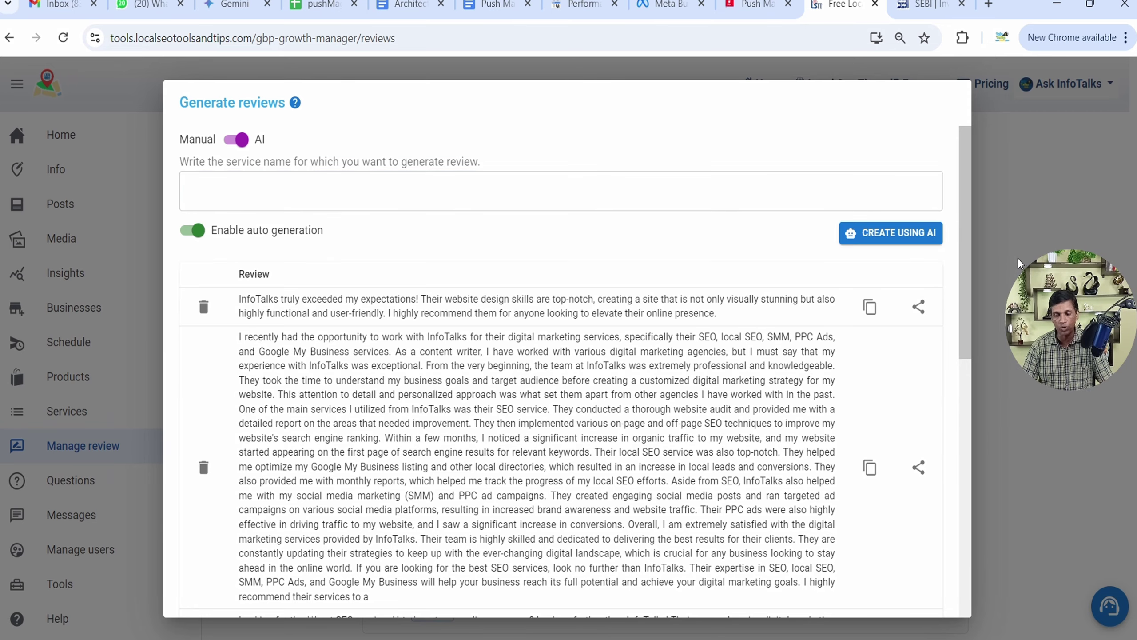
{"action": "key", "text": "Escape"}
{"action": "scroll", "coordinate": [727, 335], "scroll_direction": "down", "scroll_amount": 6}
{"action": "scroll", "coordinate": [728, 332], "scroll_direction": "up", "scroll_amount": 6}
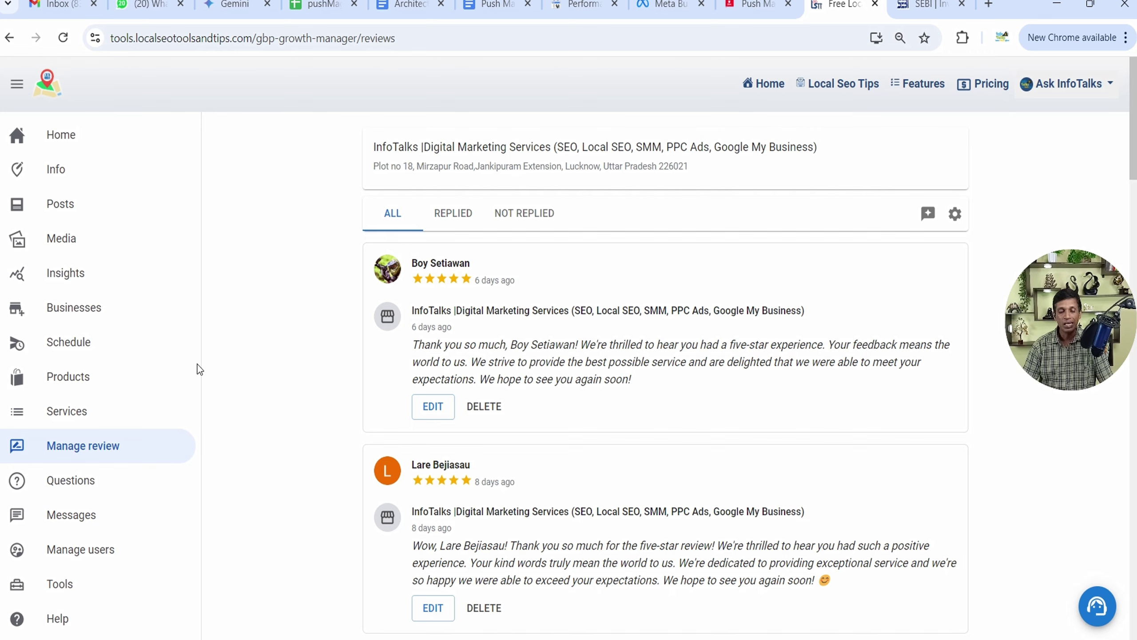
Open the Category Finder tool and view the keyword suggestions in its search field
{"action": "scroll", "coordinate": [135, 404], "scroll_direction": "down", "scroll_amount": 3}
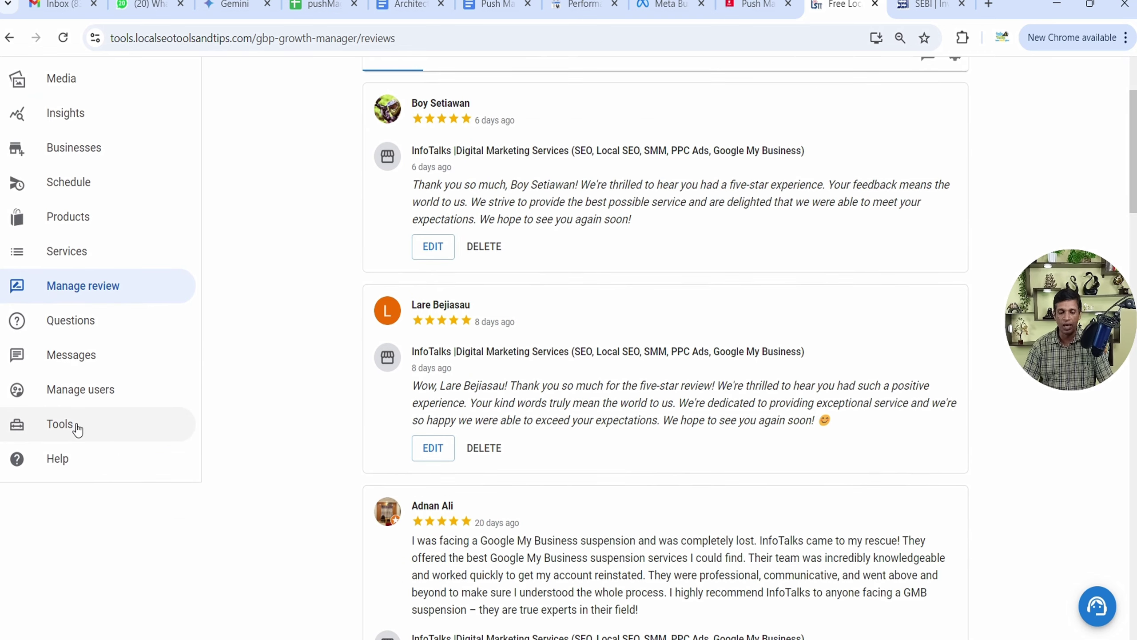
{"action": "left_click", "coordinate": [79, 432]}
{"action": "scroll", "coordinate": [537, 377], "scroll_direction": "up", "scroll_amount": 4}
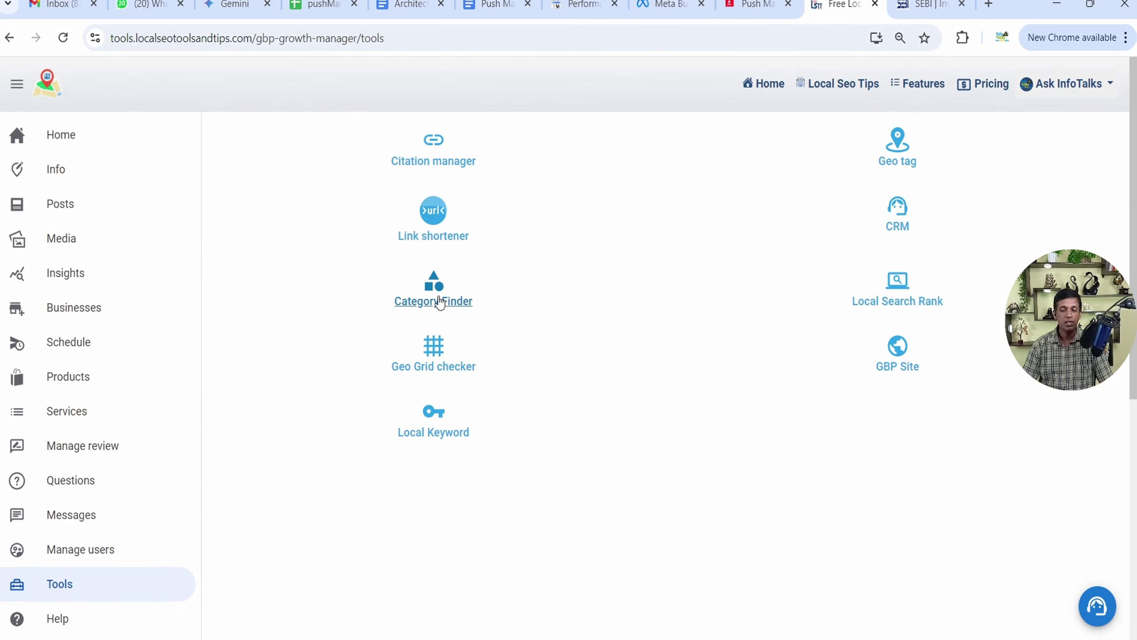
{"action": "left_click", "coordinate": [440, 301]}
{"action": "left_click", "coordinate": [436, 232]}
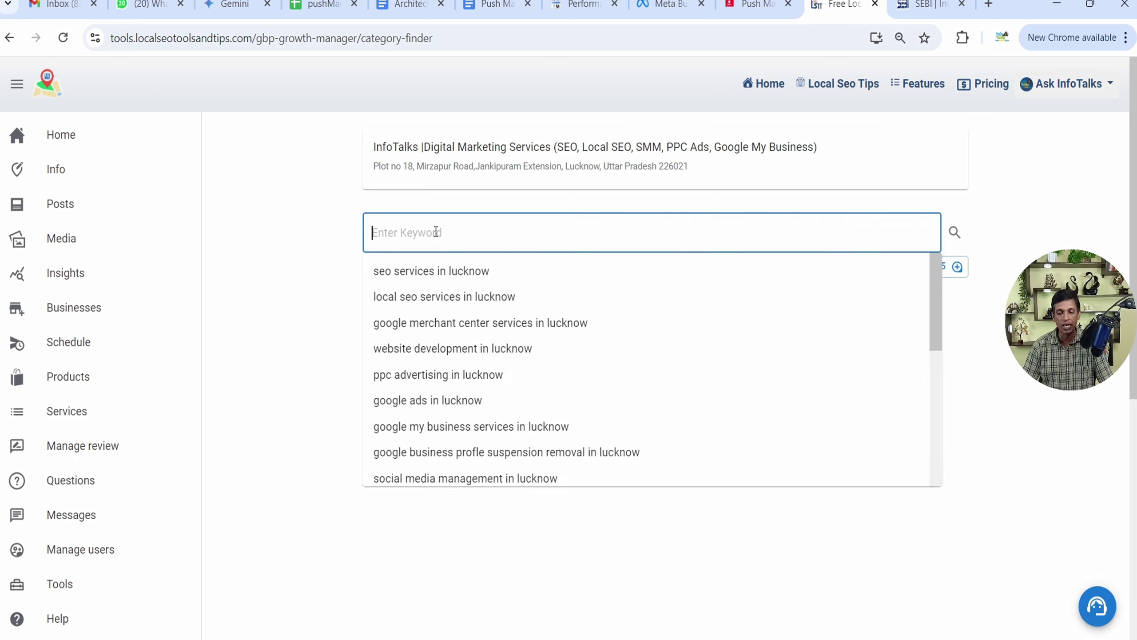
{"action": "left_click", "coordinate": [302, 284]}
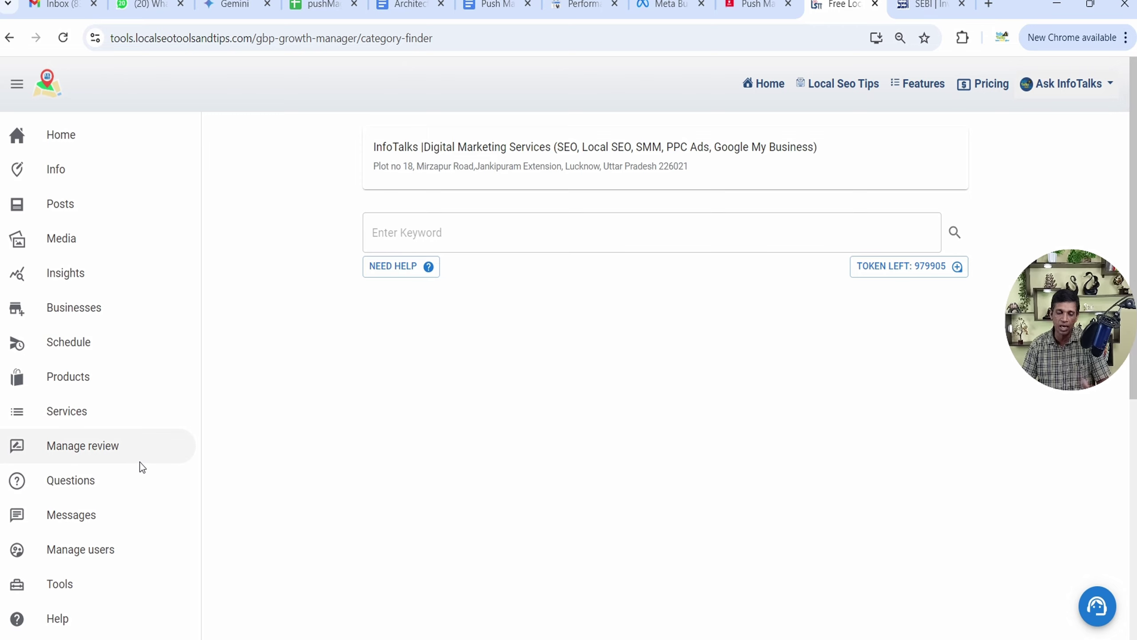
Open the Geo Grid checker from the tools collection
{"action": "scroll", "coordinate": [139, 462], "scroll_direction": "down", "scroll_amount": 3}
{"action": "left_click", "coordinate": [89, 431]}
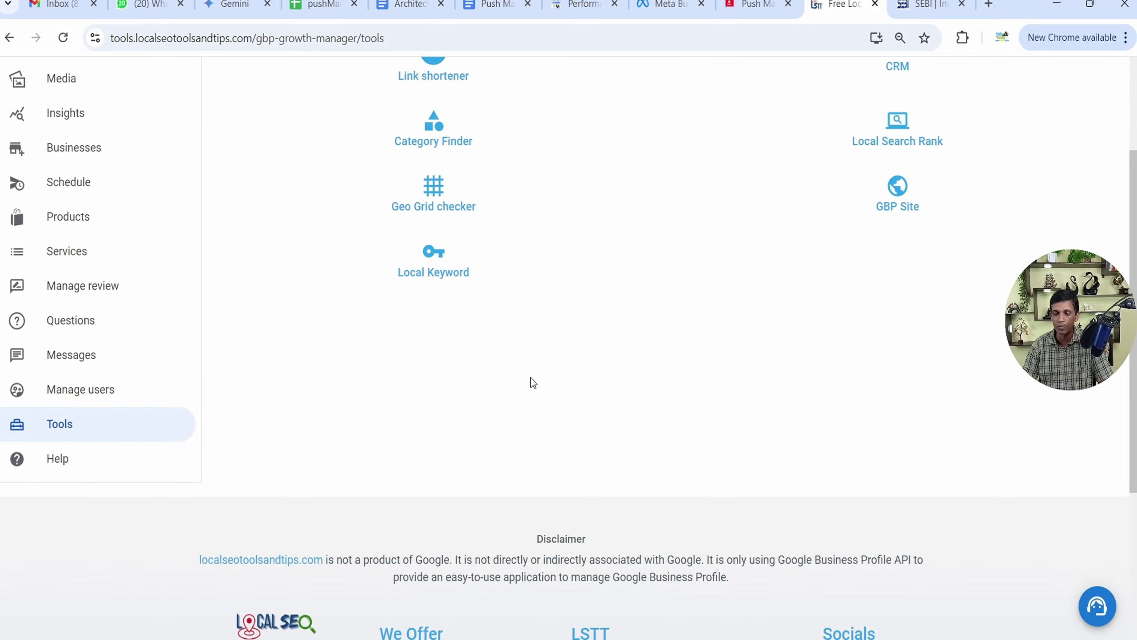
{"action": "scroll", "coordinate": [532, 382], "scroll_direction": "up", "scroll_amount": 3}
{"action": "left_click", "coordinate": [435, 366]}
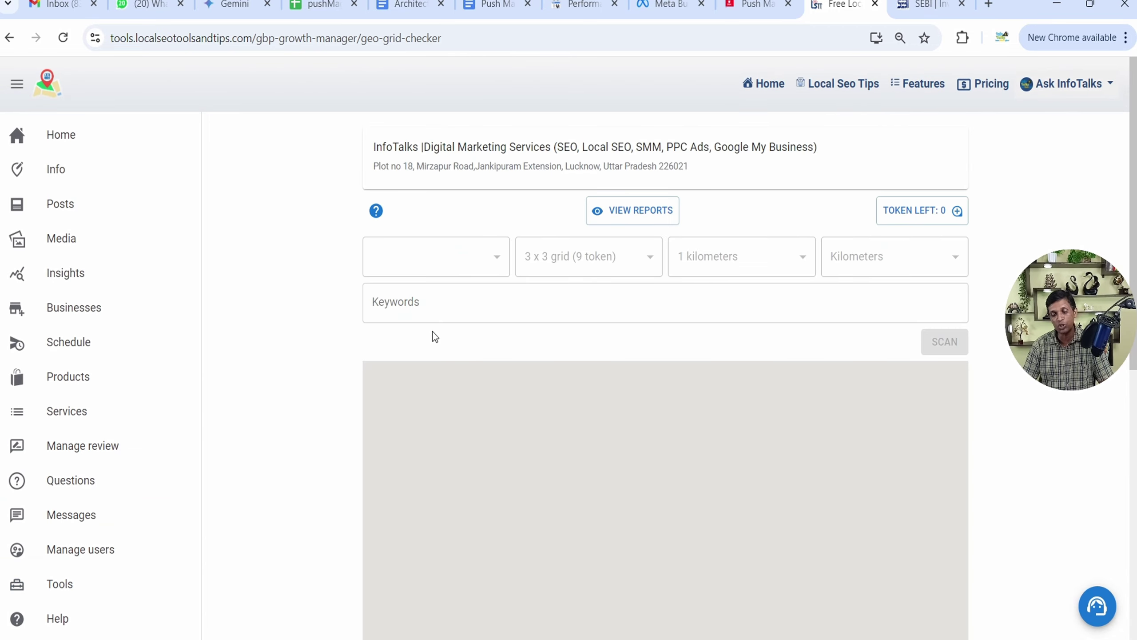
View the saved keyword suggestions in the Geo Grid checker and the Local Search Rank tool, including the tracked keyword rankings
{"action": "left_click", "coordinate": [430, 301]}
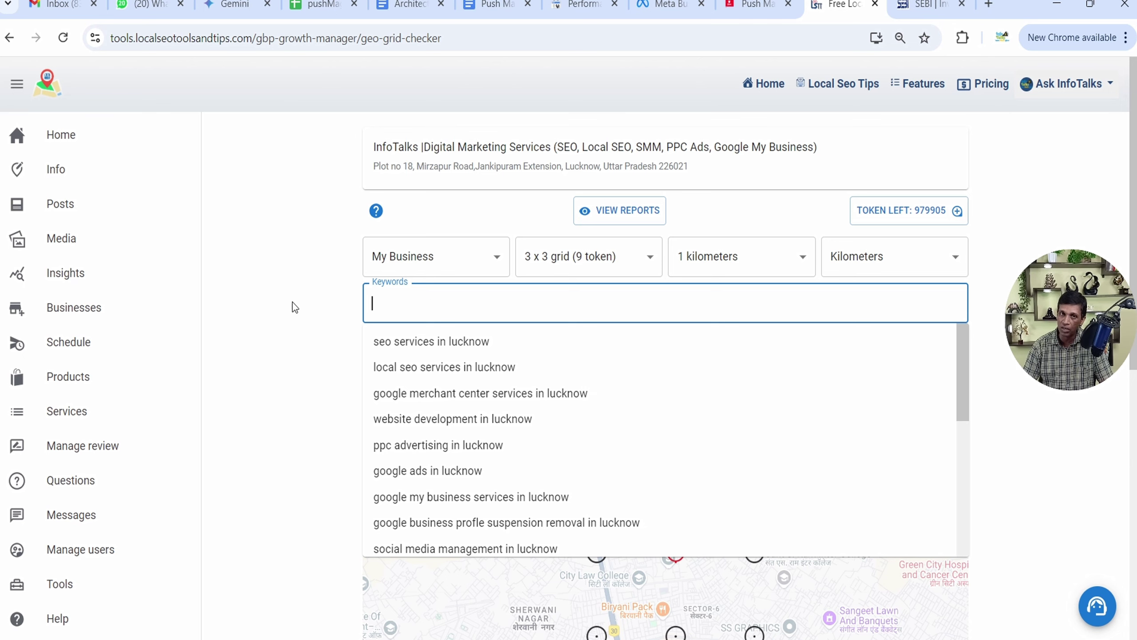
{"action": "left_click", "coordinate": [40, 592]}
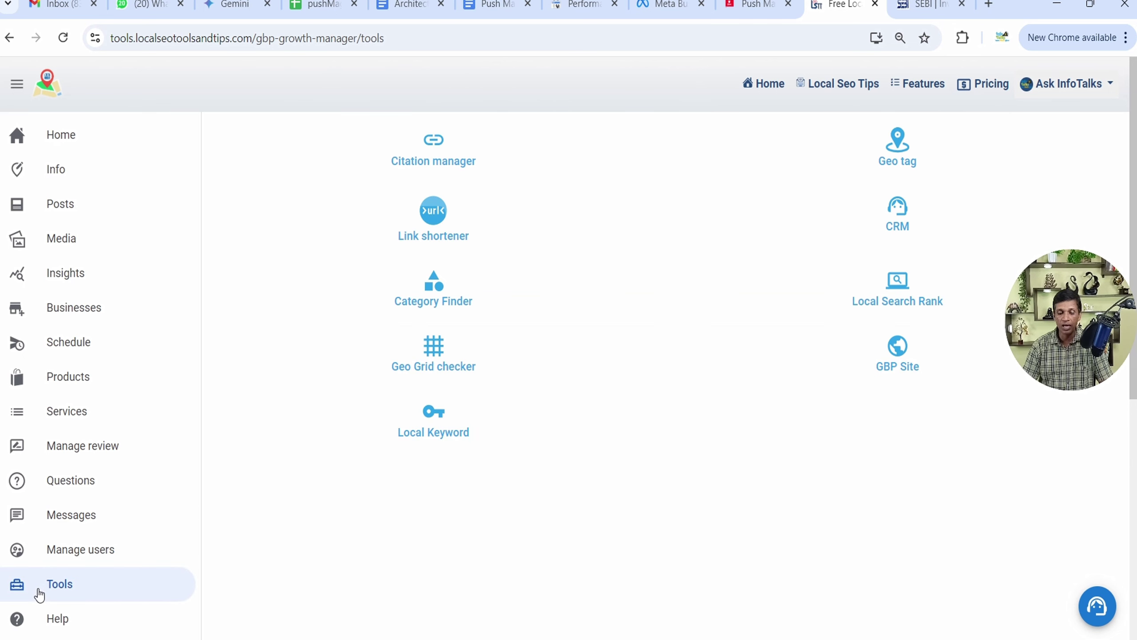
{"action": "left_click", "coordinate": [914, 303]}
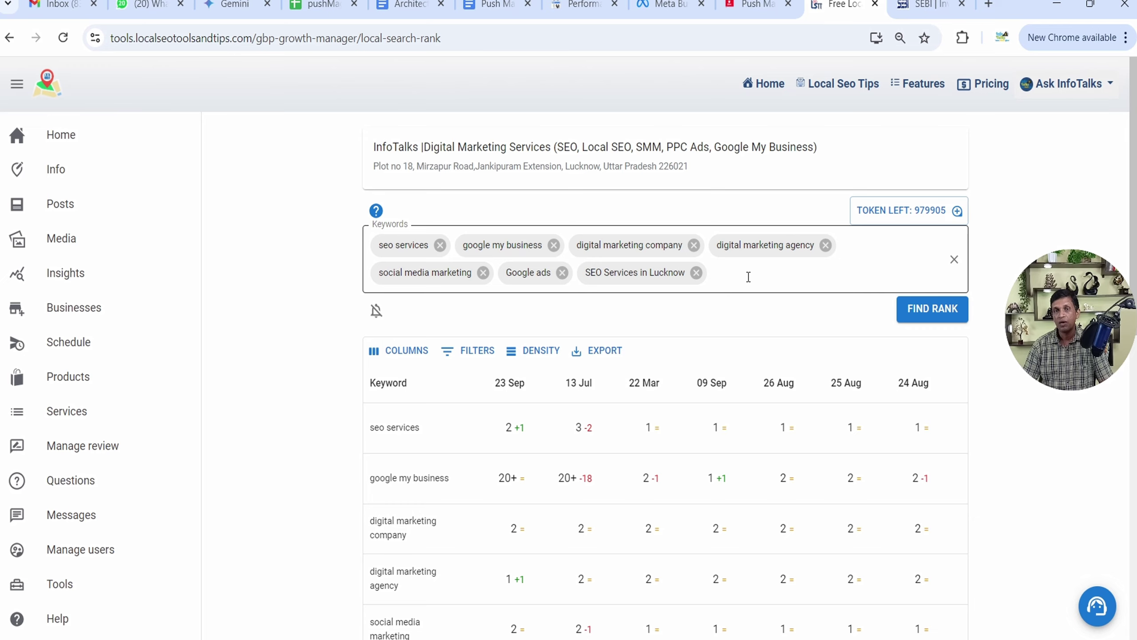
{"action": "scroll", "coordinate": [748, 276], "scroll_direction": "down", "scroll_amount": 6}
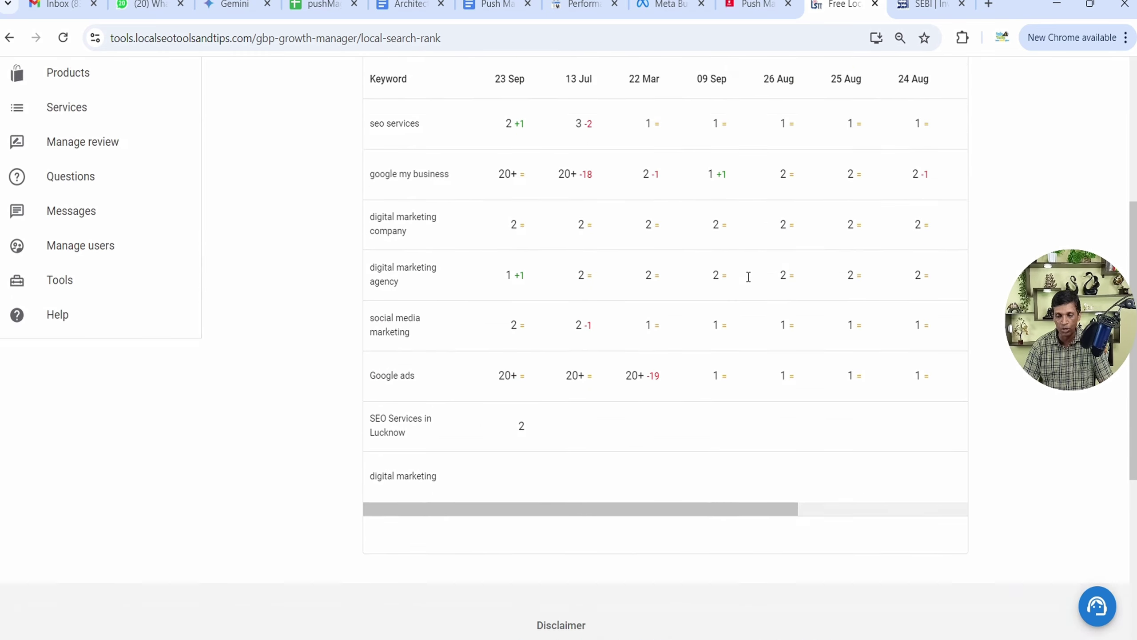
{"action": "scroll", "coordinate": [748, 276], "scroll_direction": "up", "scroll_amount": 7}
{"action": "left_click", "coordinate": [761, 276]}
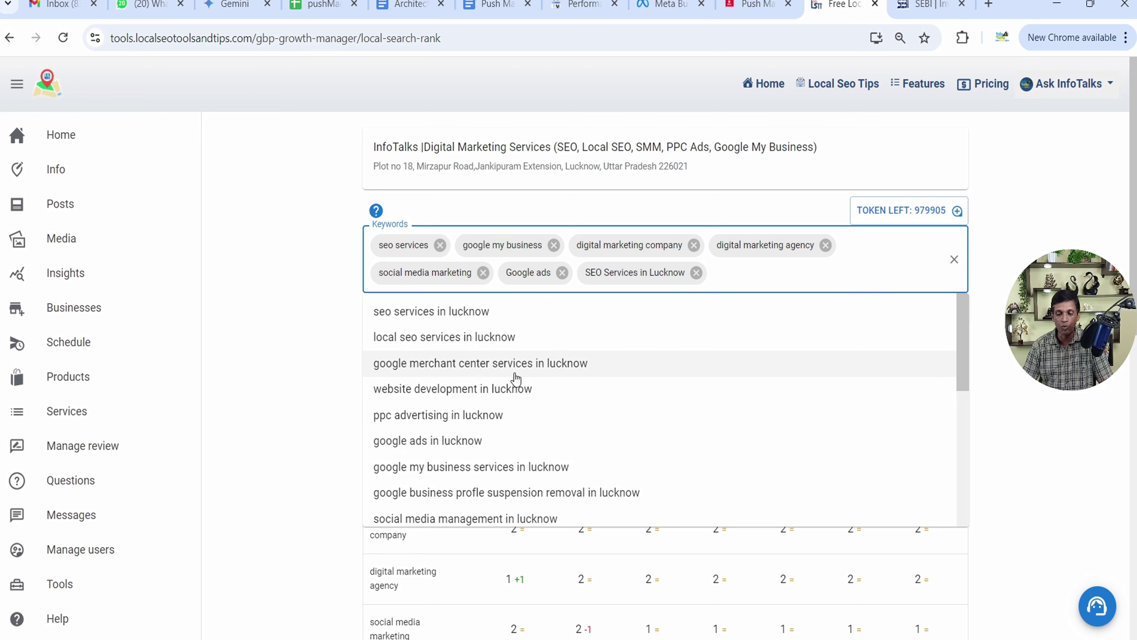
{"action": "left_click", "coordinate": [262, 352]}
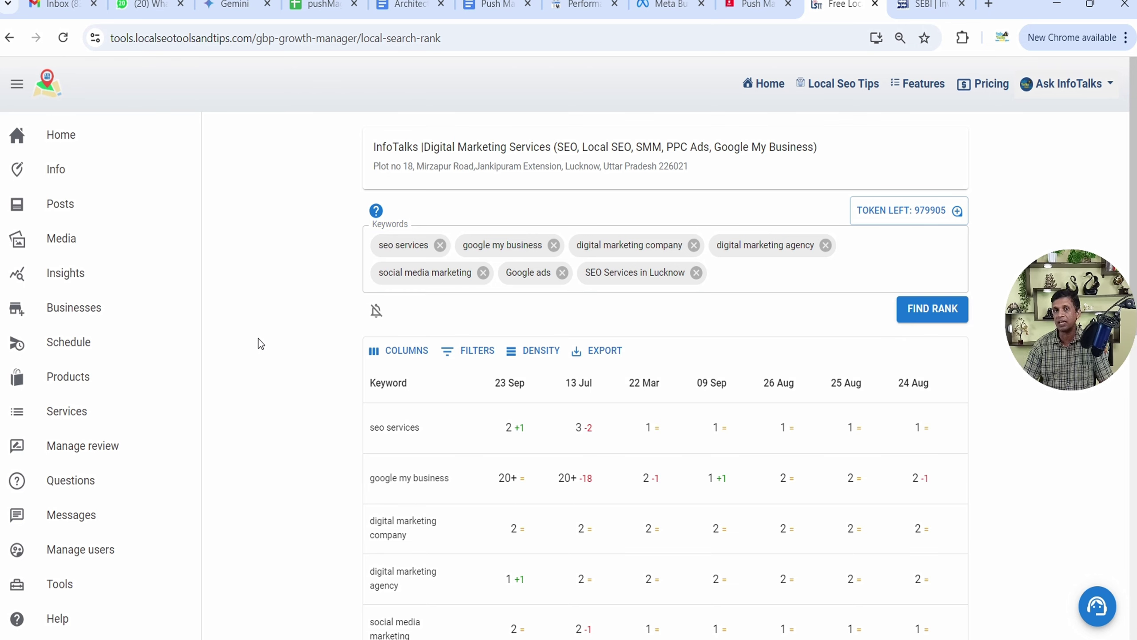
Search the Local Keyword tool for Marketing agency, within the city on Google
{"action": "left_click", "coordinate": [57, 585]}
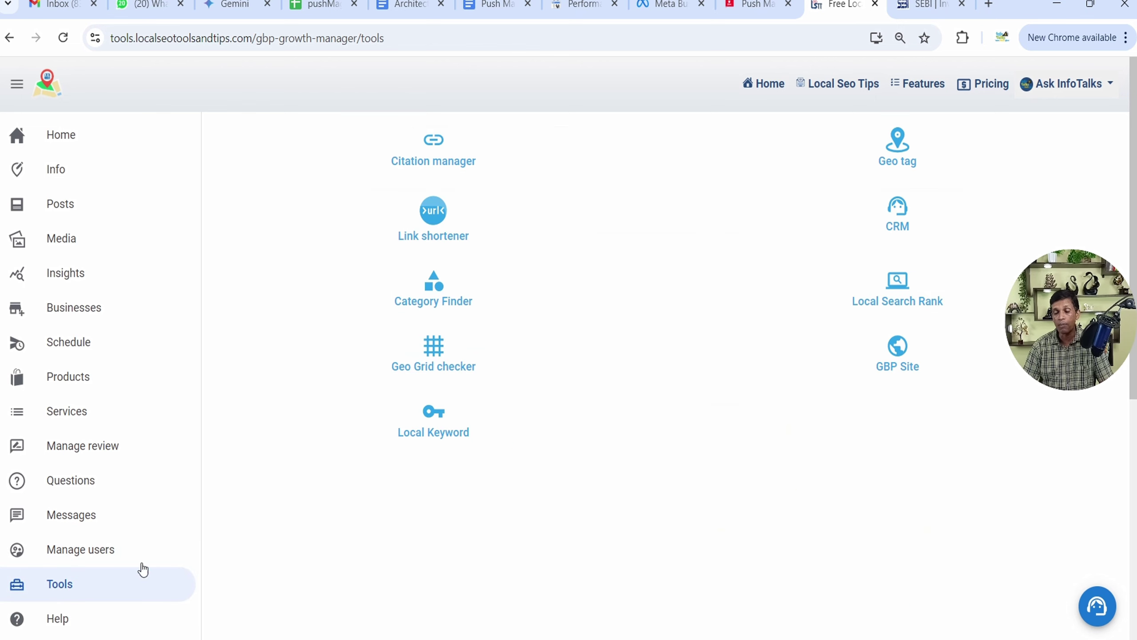
{"action": "left_click", "coordinate": [448, 430]}
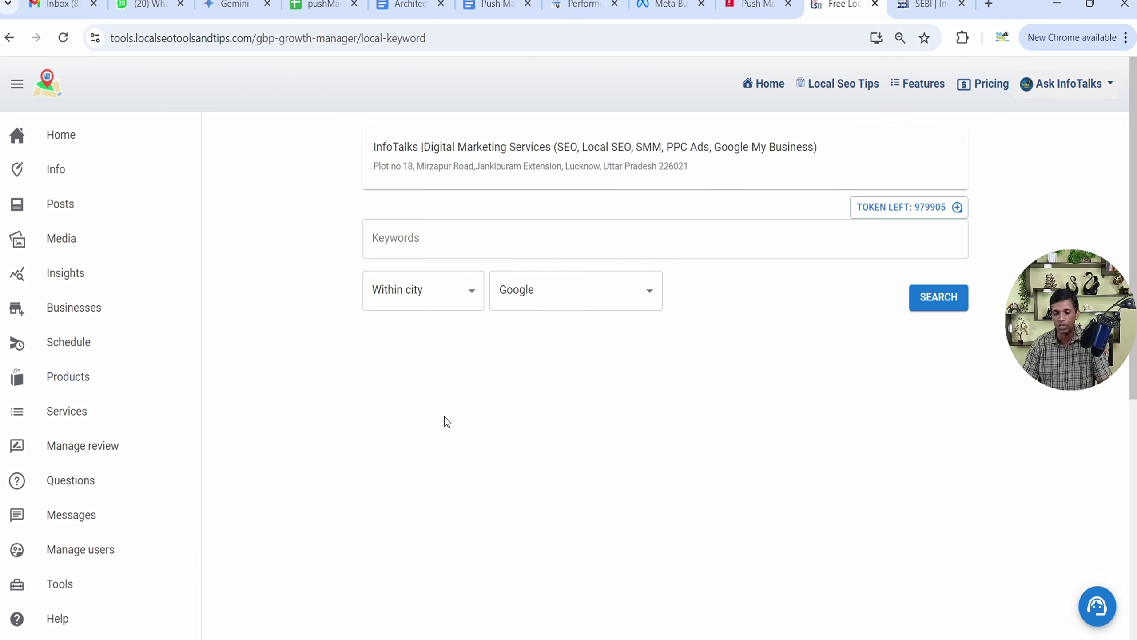
{"action": "left_click", "coordinate": [444, 238]}
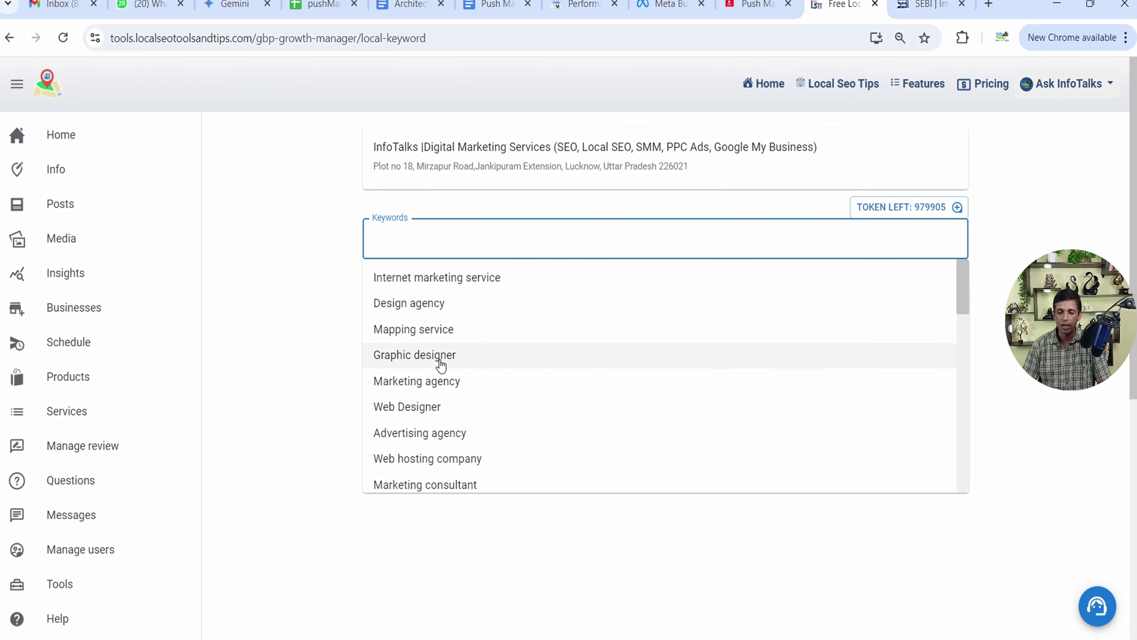
{"action": "left_click", "coordinate": [437, 380]}
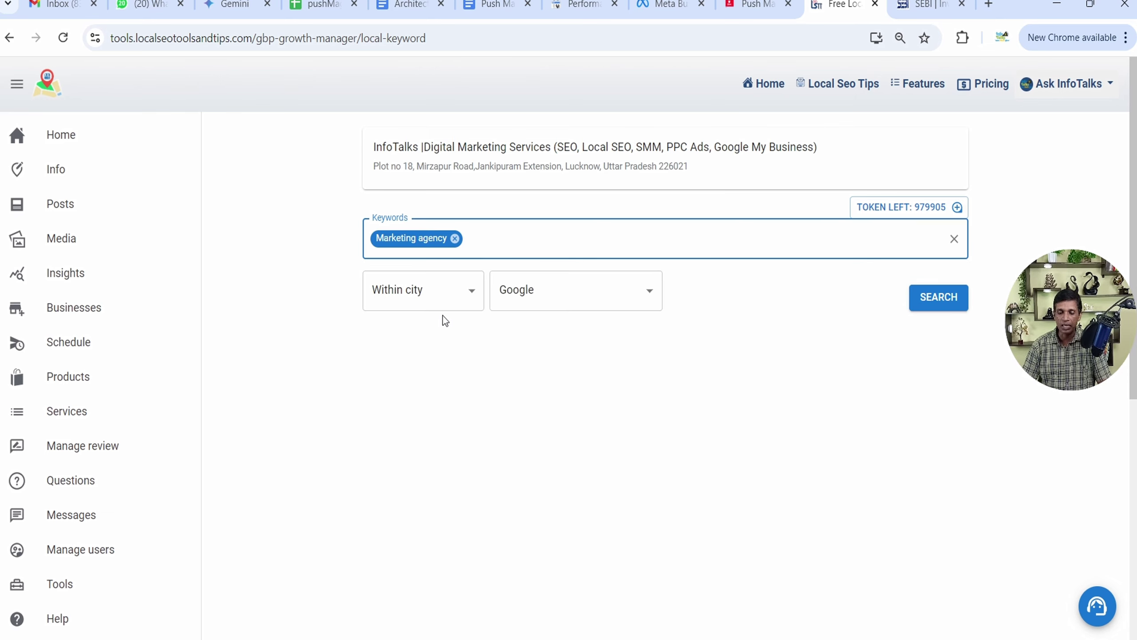
{"action": "left_click", "coordinate": [945, 300]}
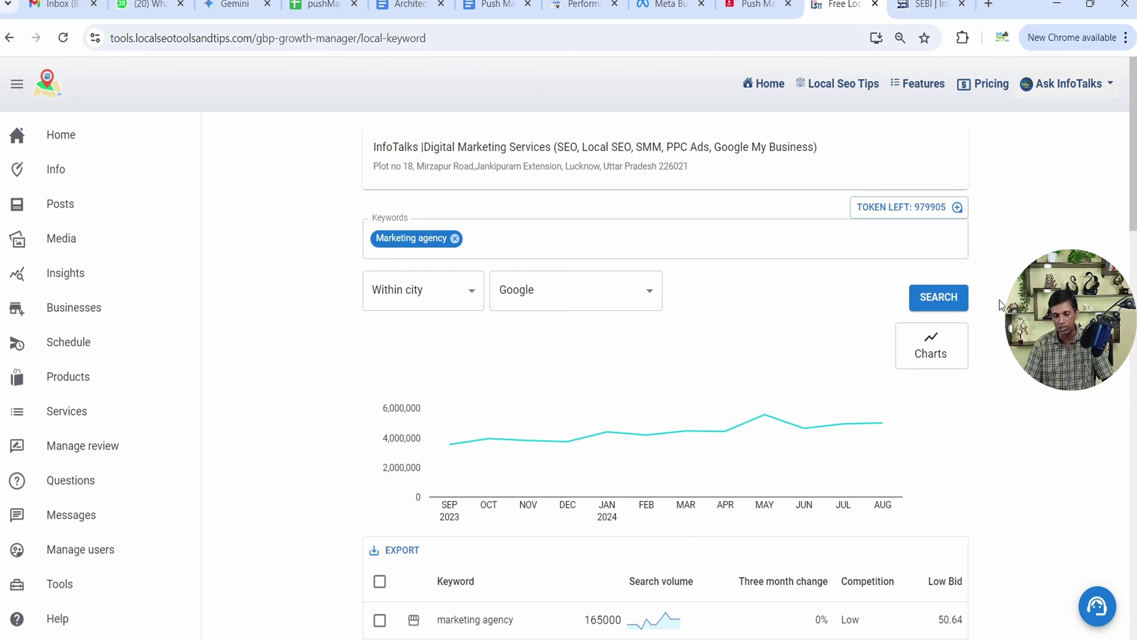
Examine the keyword results for search volume, three-month change, competition and low bid, checking the marketing agency row
{"action": "scroll", "coordinate": [1000, 301], "scroll_direction": "down", "scroll_amount": 3}
{"action": "scroll", "coordinate": [1000, 300], "scroll_direction": "down", "scroll_amount": 3}
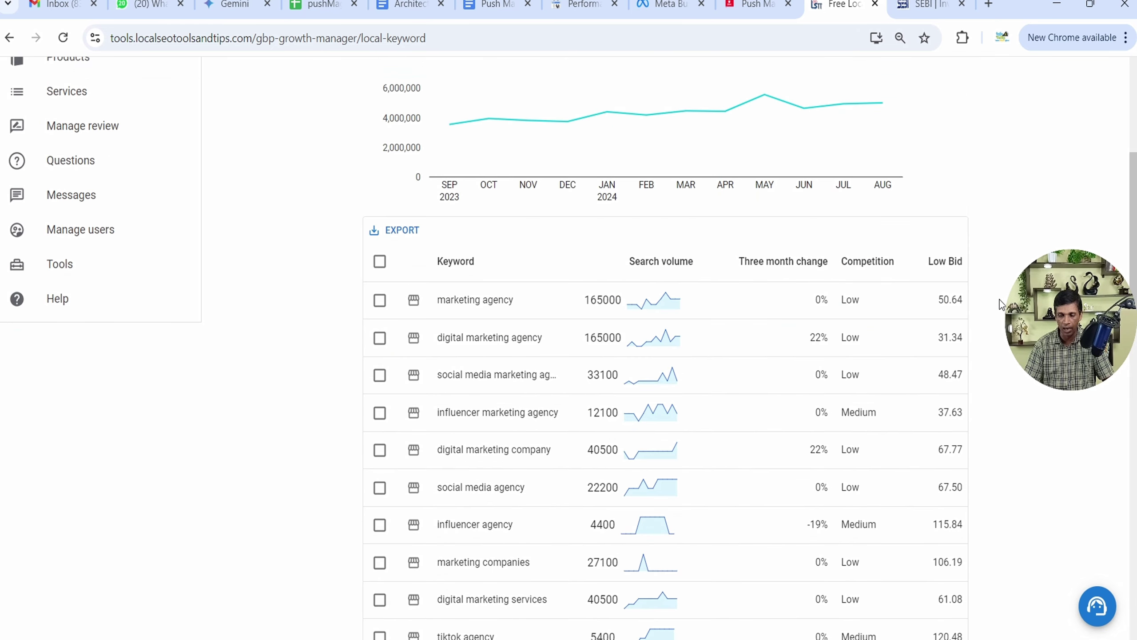
{"action": "left_click_drag", "start_coordinate": [944, 299], "coordinate": [318, 308]}
{"action": "left_click", "coordinate": [929, 301]}
{"action": "left_click", "coordinate": [515, 332]}
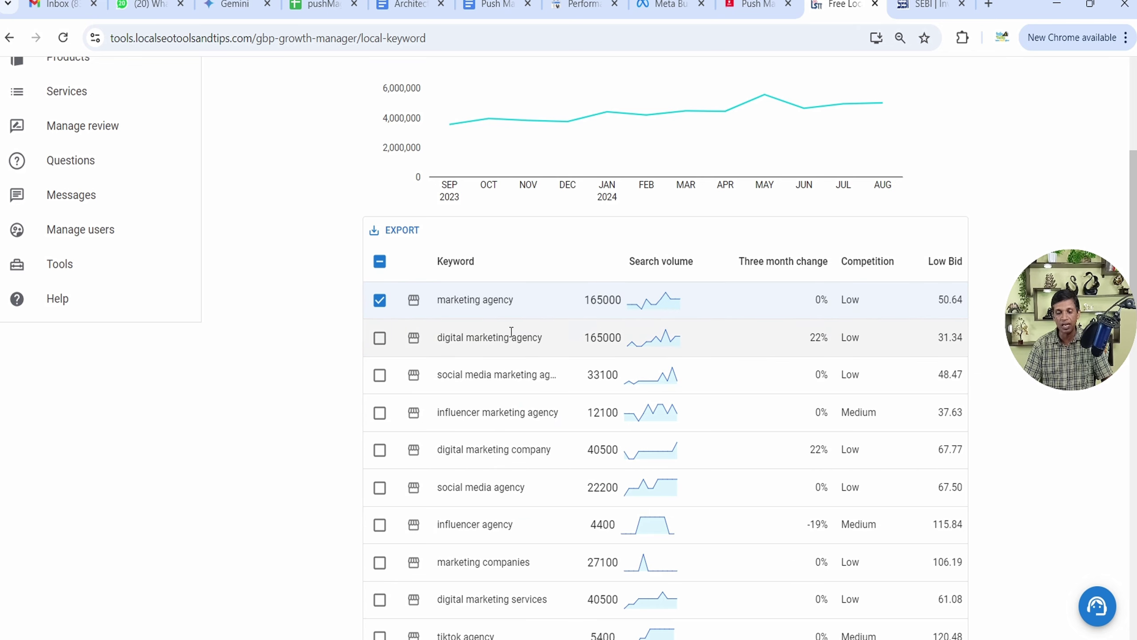
{"action": "left_click", "coordinate": [381, 304]}
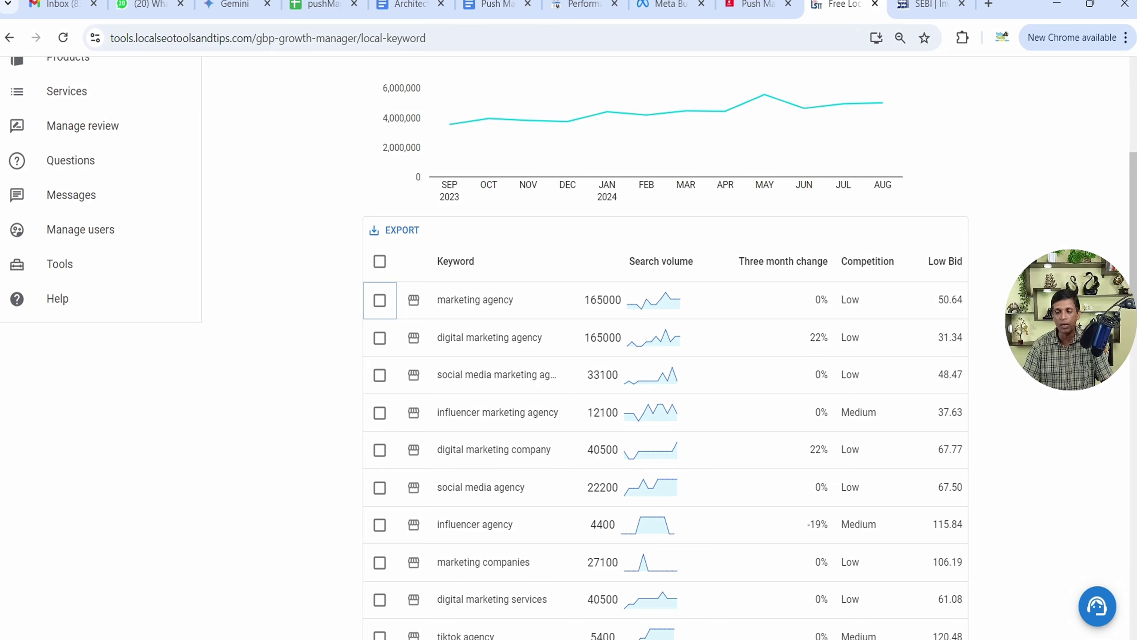
{"action": "scroll", "coordinate": [581, 313], "scroll_direction": "up", "scroll_amount": 5}
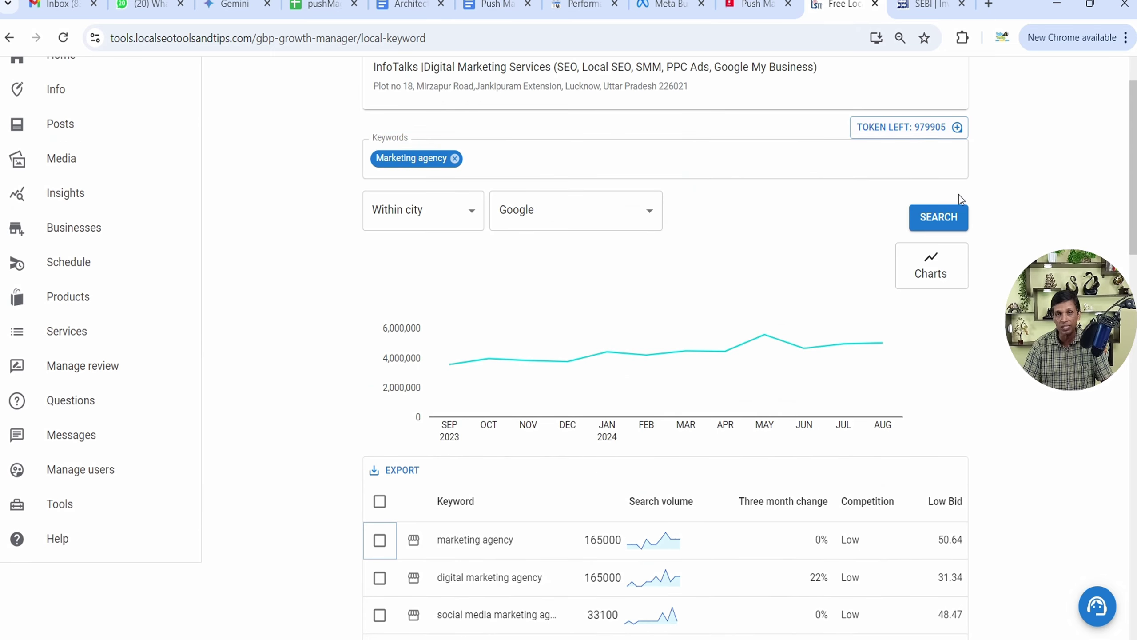
{"action": "scroll", "coordinate": [750, 328], "scroll_direction": "down", "scroll_amount": 5}
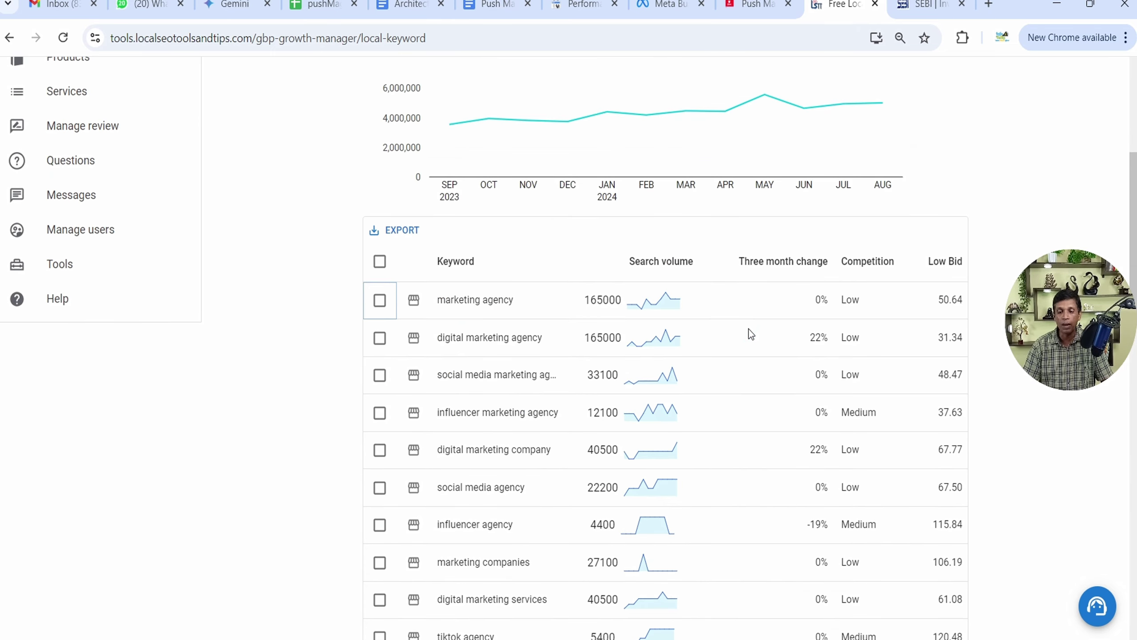
Look up the businesses for the marketing agency keyword, export the results and open the exported file in Google Sheets
{"action": "left_click", "coordinate": [414, 308]}
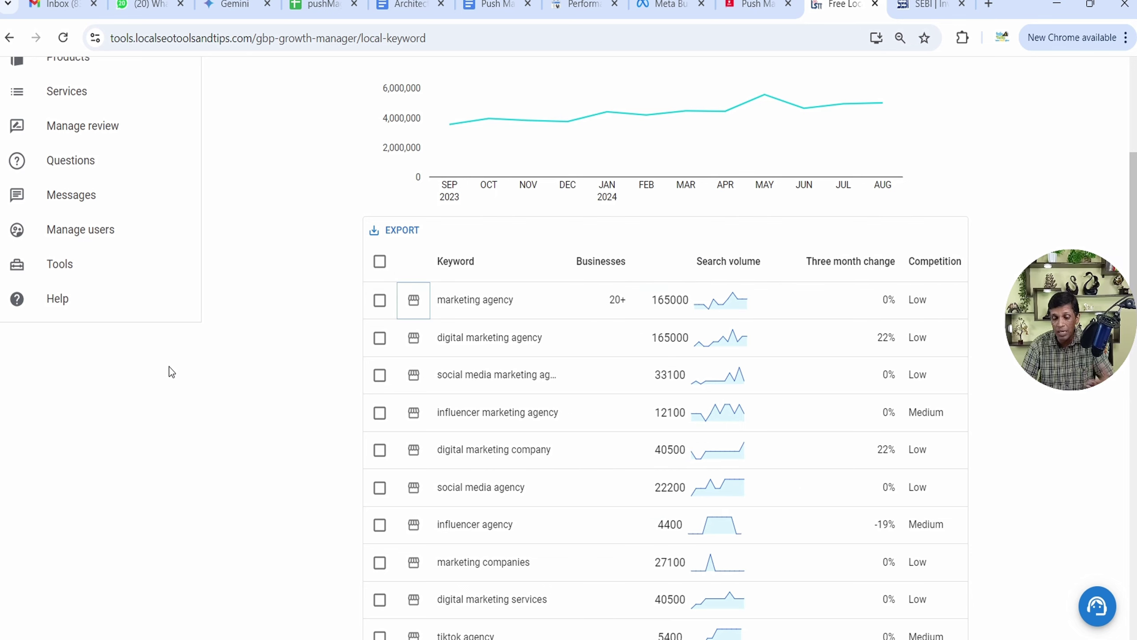
{"action": "left_click_drag", "start_coordinate": [609, 305], "coordinate": [627, 299]}
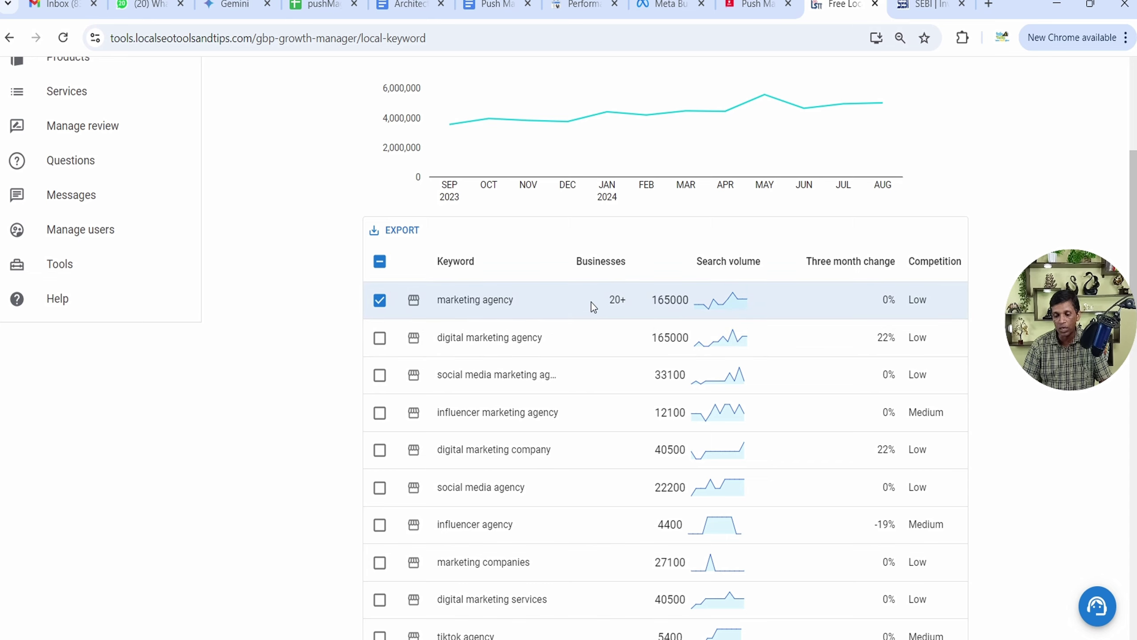
{"action": "left_click", "coordinate": [405, 231]}
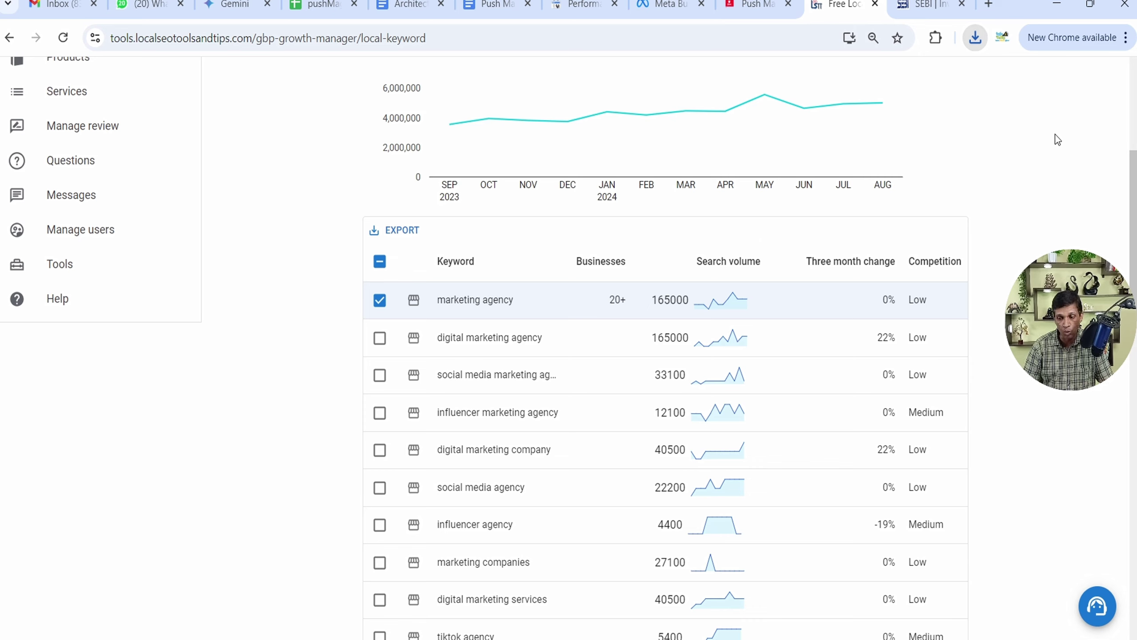
{"action": "left_click", "coordinate": [989, 5]}
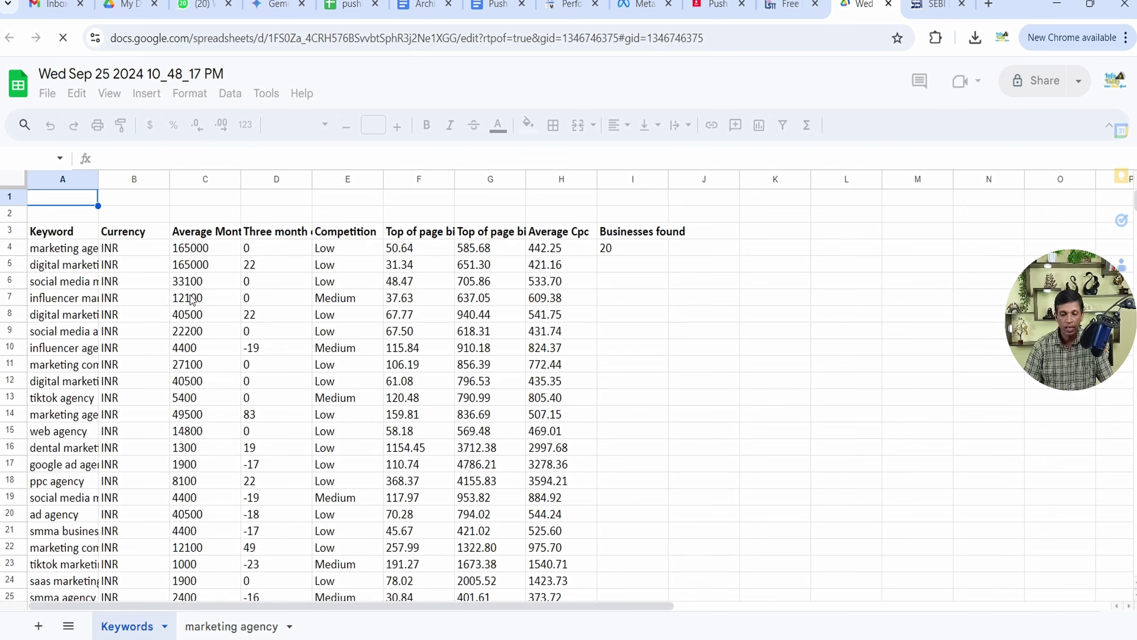
On the marketing agency sheet, fit the Business column to its contents and collapse the Address column
{"action": "left_click", "coordinate": [622, 247]}
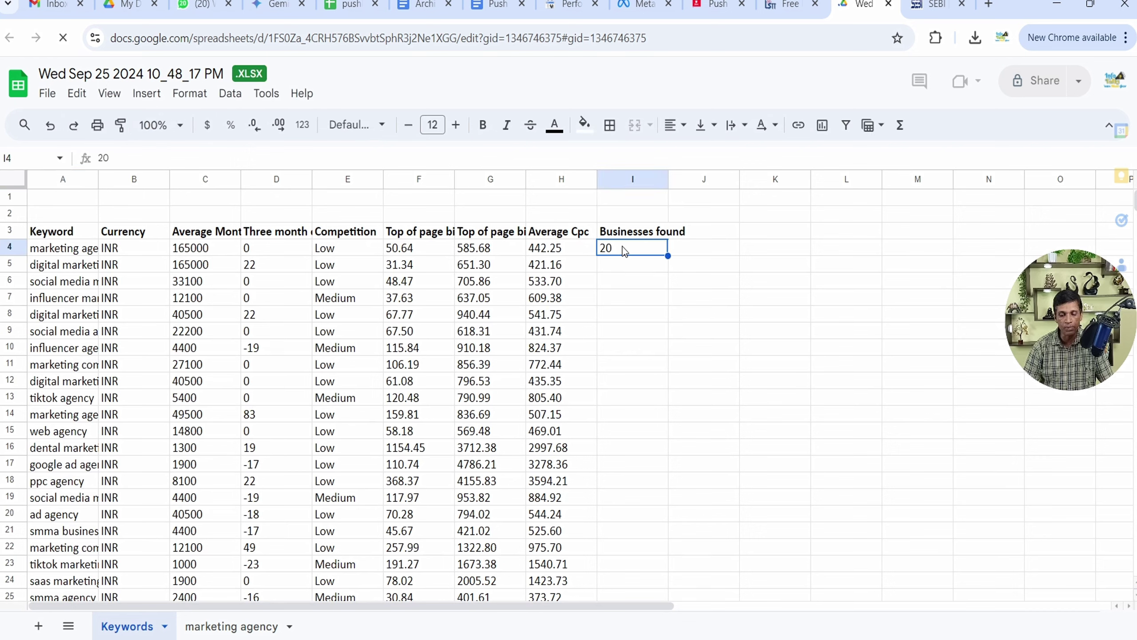
{"action": "left_click", "coordinate": [264, 628]}
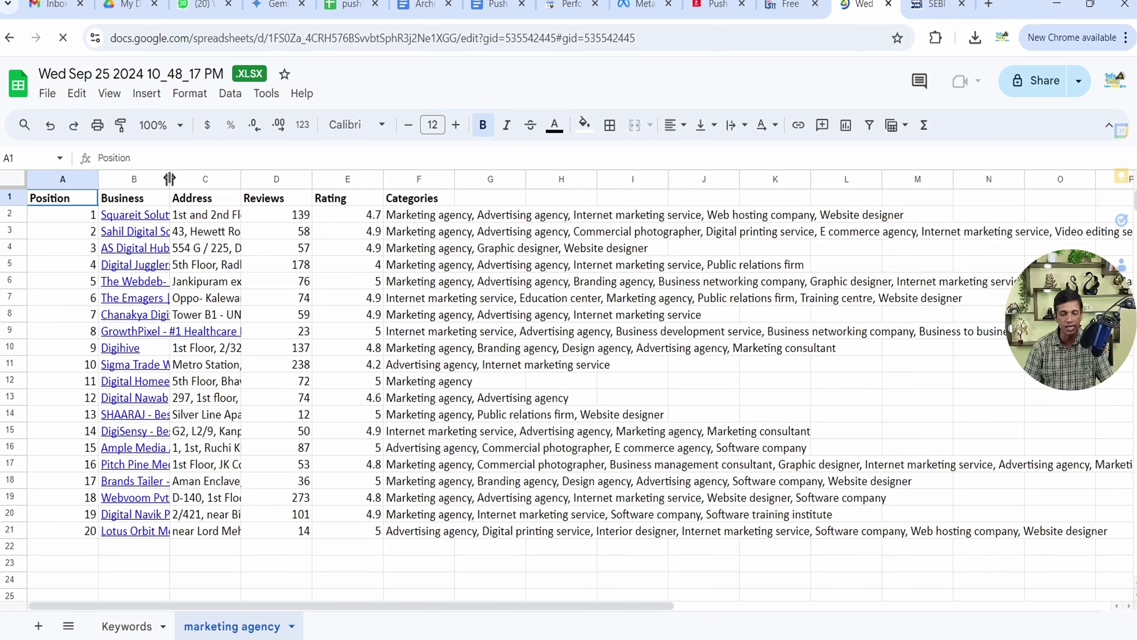
{"action": "double_click", "coordinate": [169, 178]}
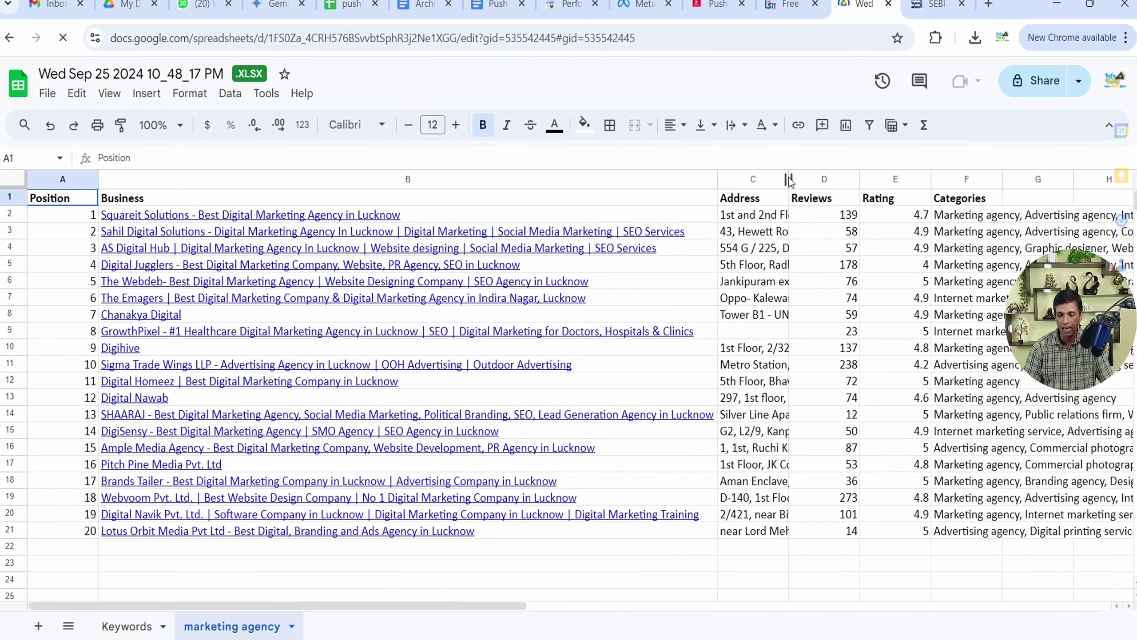
{"action": "left_click_drag", "start_coordinate": [788, 179], "coordinate": [720, 179]}
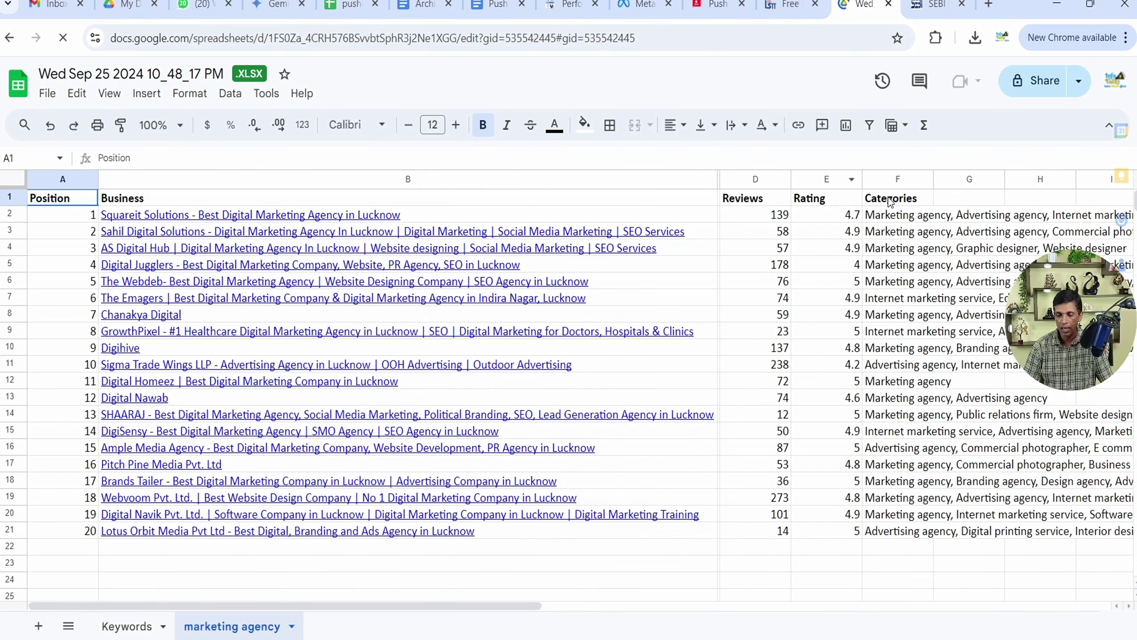
{"action": "left_click", "coordinate": [445, 567]}
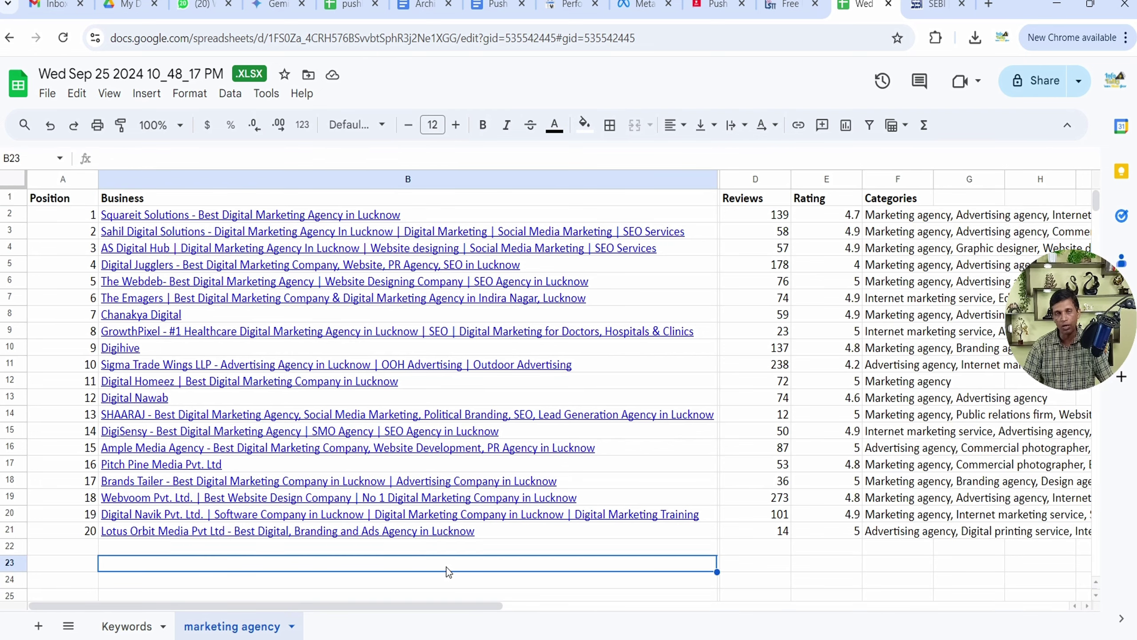
Back in the Local Keyword tool, deselect marketing agency, look up businesses for influencer marketing agency and export the results again
{"action": "left_click", "coordinate": [789, 6]}
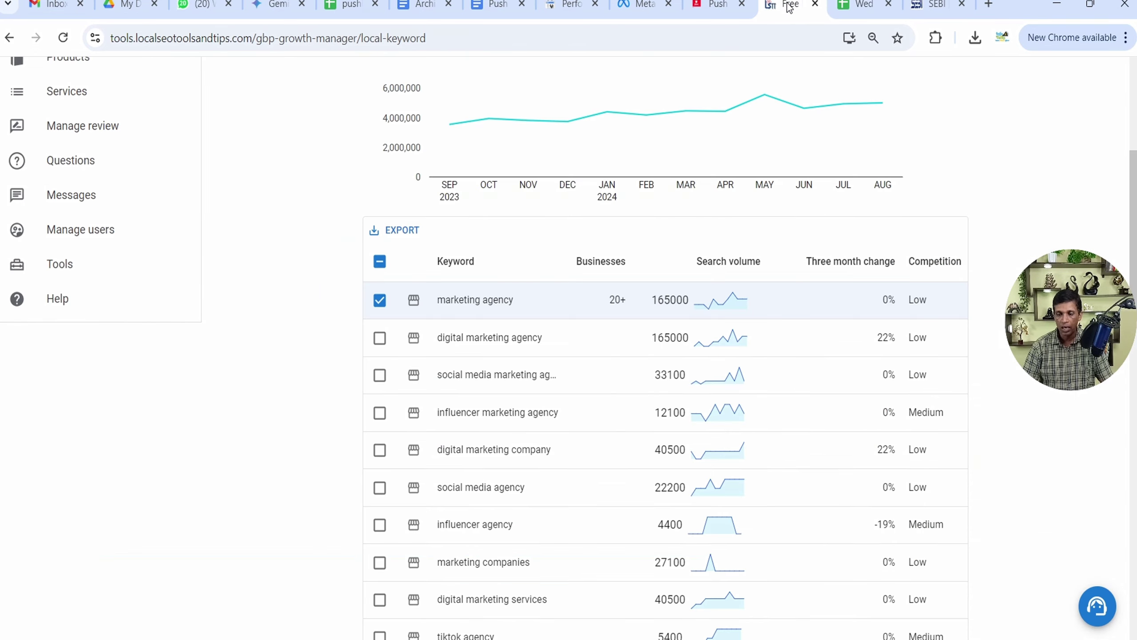
{"action": "left_click", "coordinate": [380, 301]}
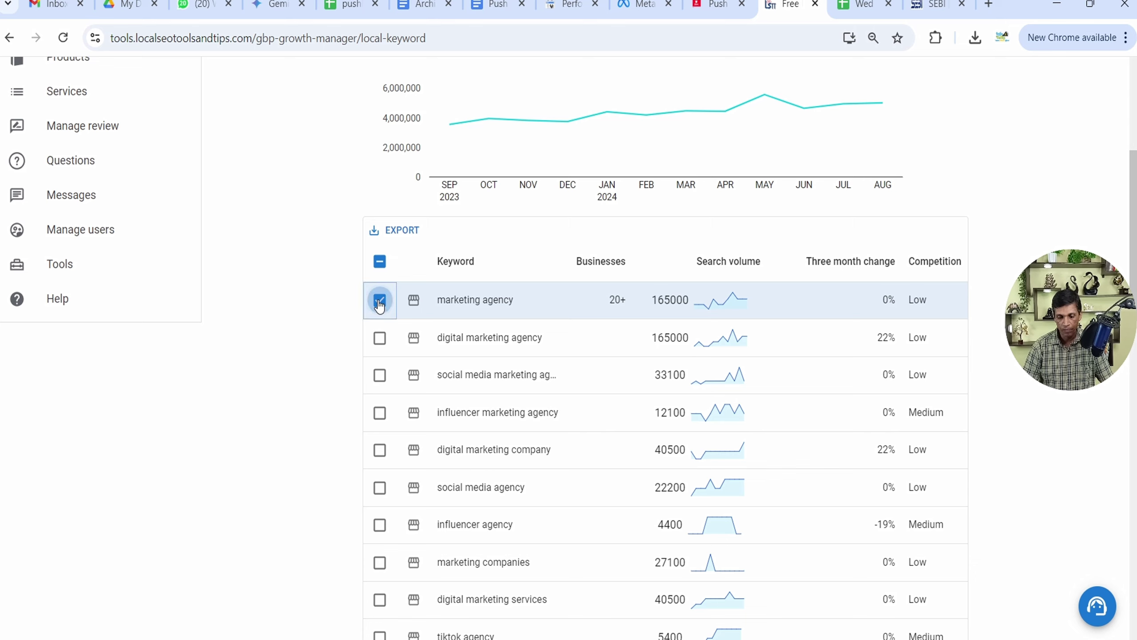
{"action": "left_click", "coordinate": [414, 414]}
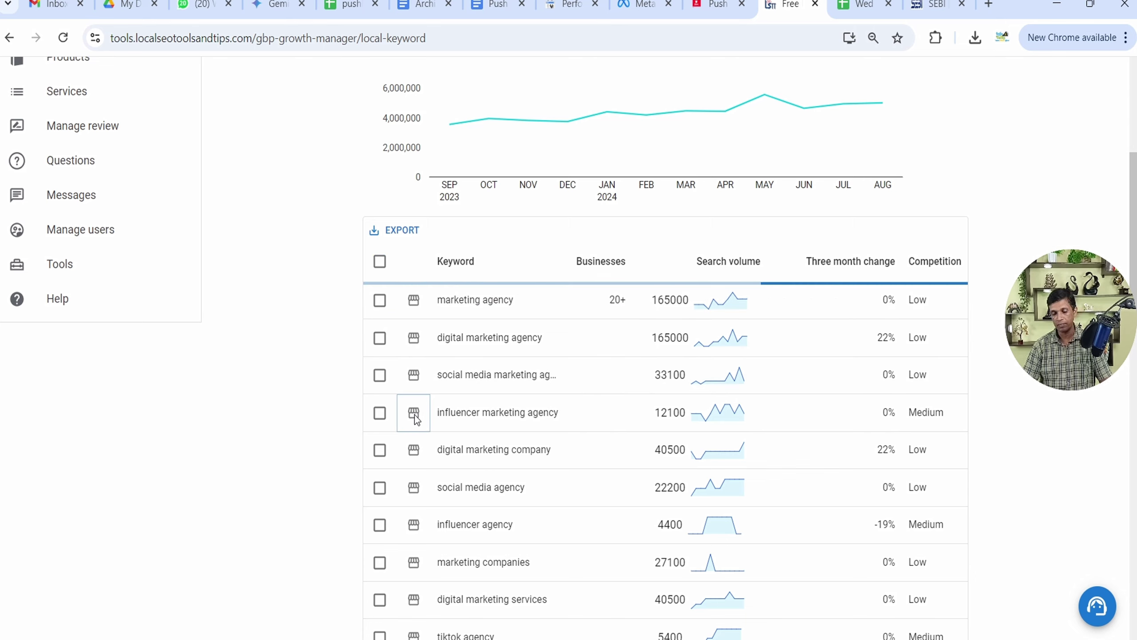
{"action": "left_click", "coordinate": [402, 242]}
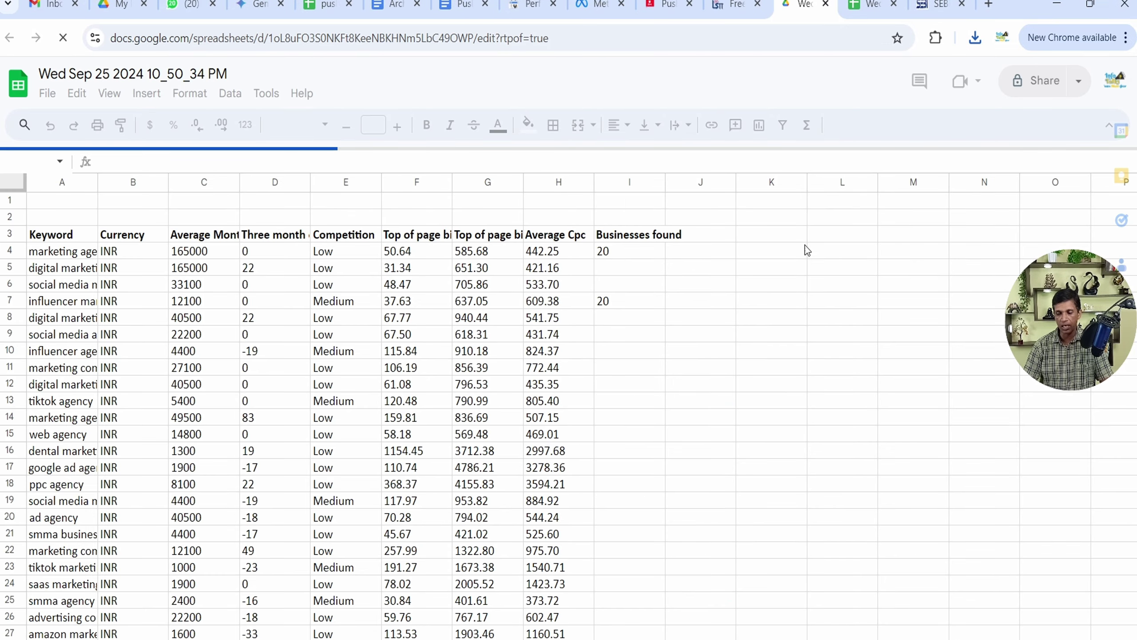
Review the marketing agency and Keywords sheets in the first exported spreadsheet
{"action": "left_click", "coordinate": [870, 5]}
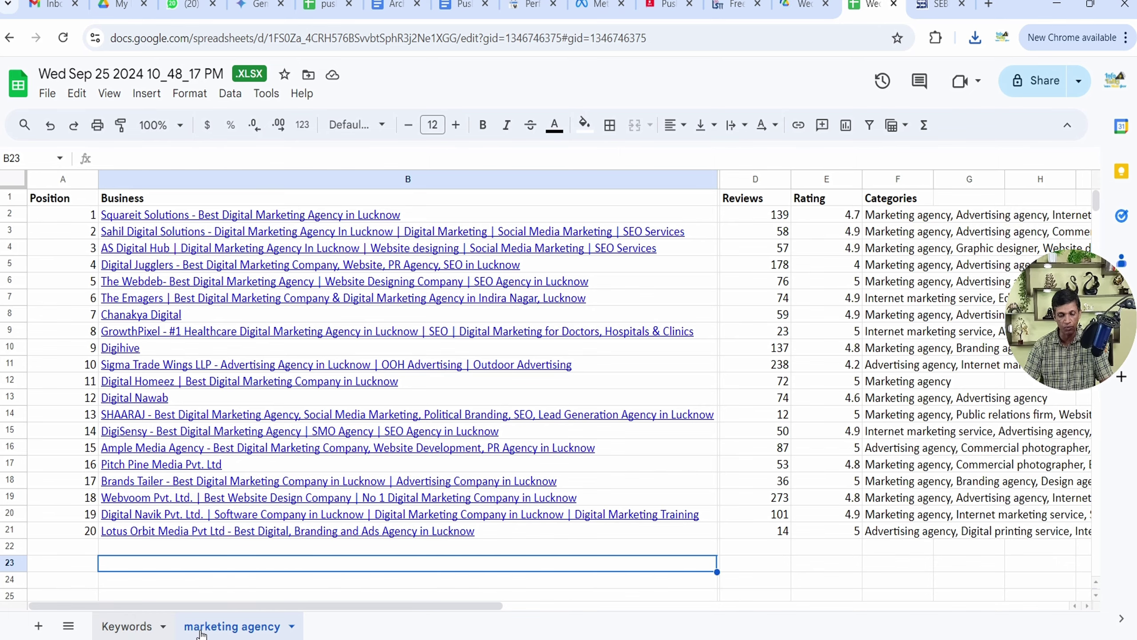
{"action": "key", "text": "ctrl+shift+Page_Up"}
{"action": "left_click", "coordinate": [216, 633]}
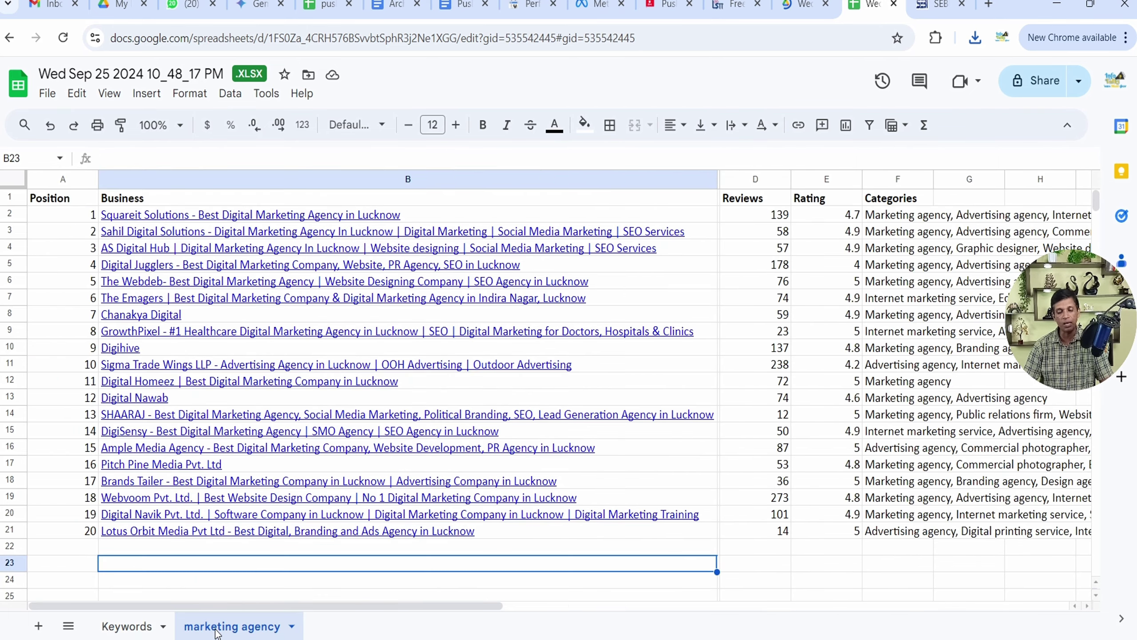
{"action": "left_click", "coordinate": [154, 627]}
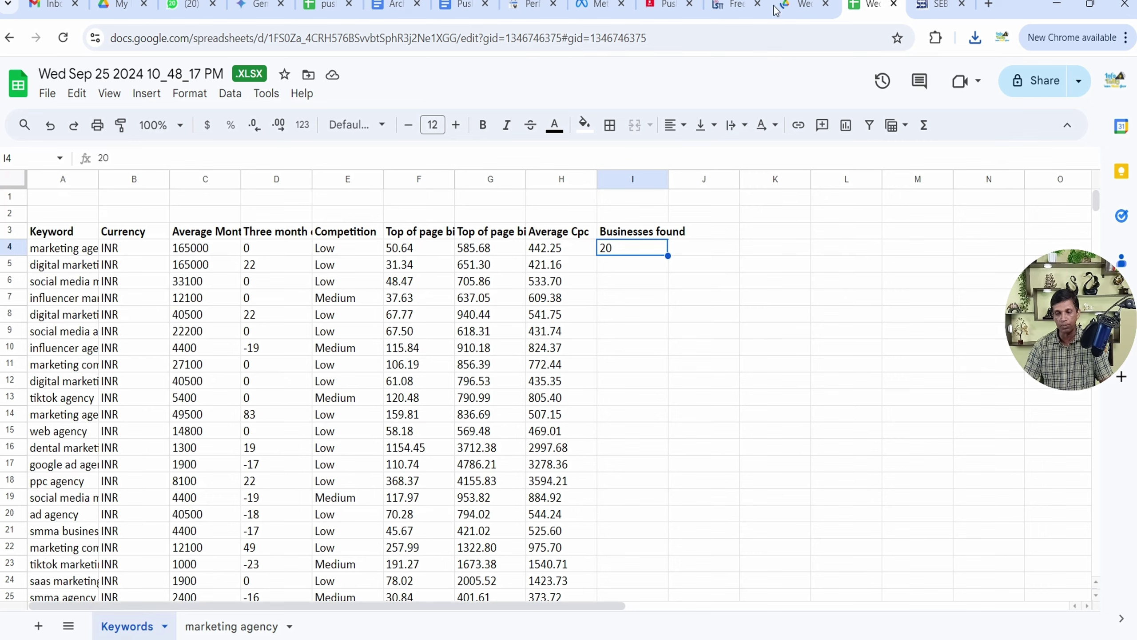
In the second exported spreadsheet, check the Businesses found column and view the influencer marketing agency sheet
{"action": "left_click", "coordinate": [803, 5]}
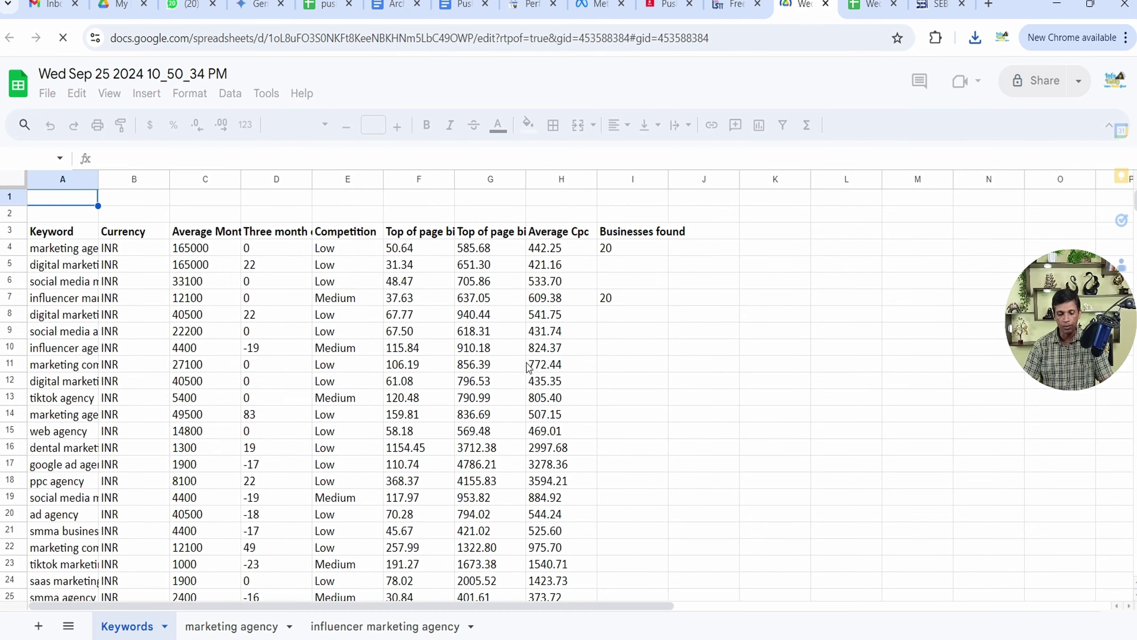
{"action": "left_click", "coordinate": [685, 352]}
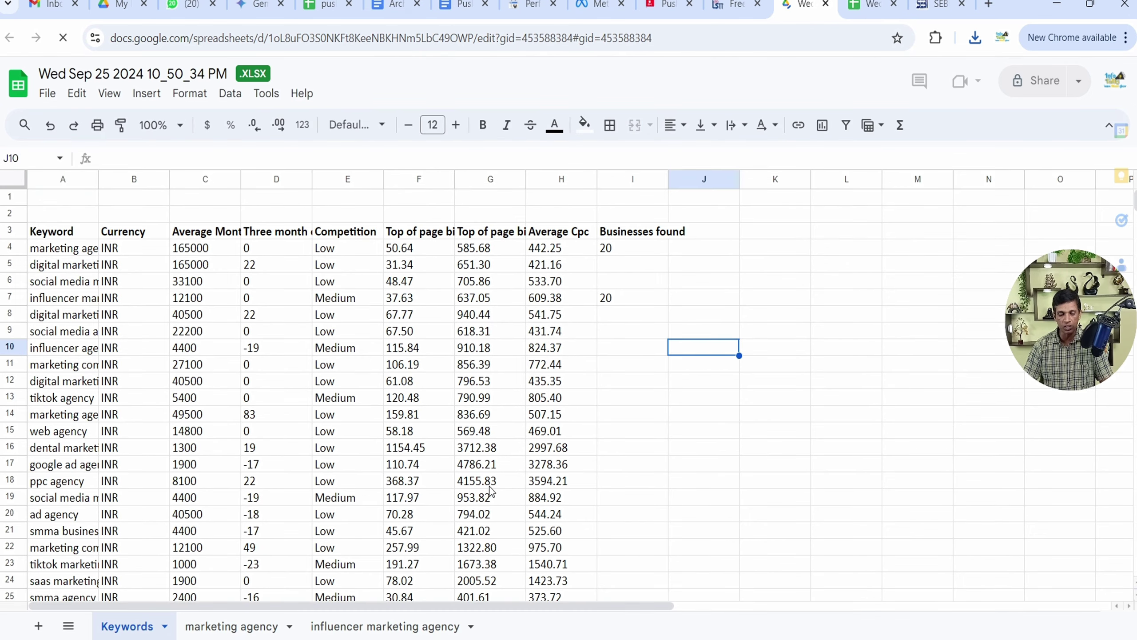
{"action": "left_click", "coordinate": [341, 629]}
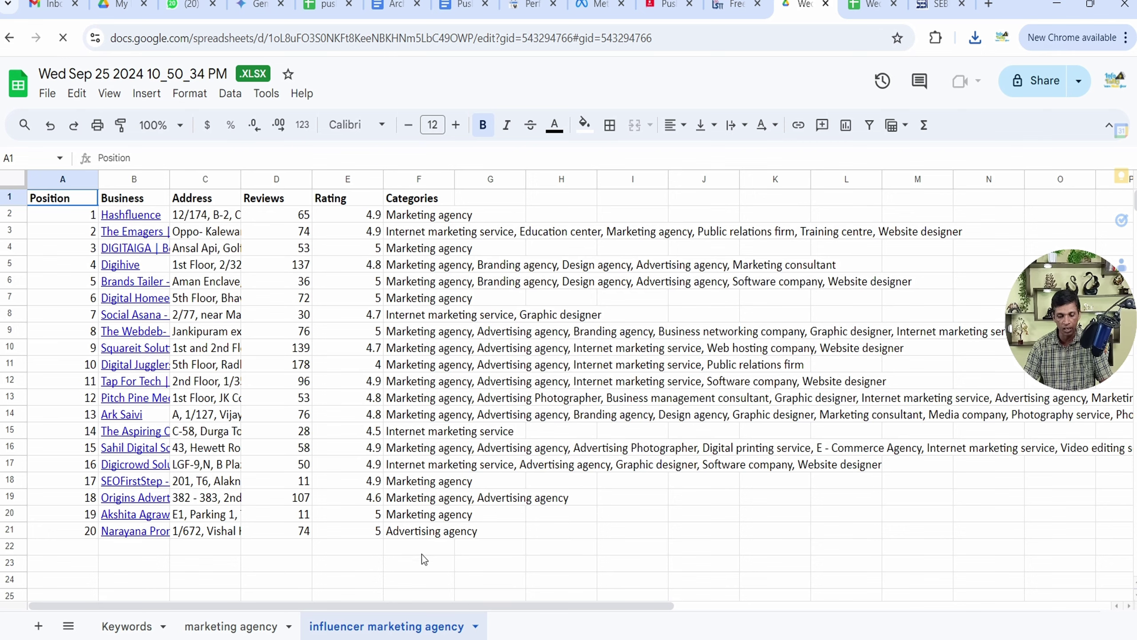
Compare the second export's marketing agency and influencer marketing agency sheets with the Keywords sheet of the first exported spreadsheet
{"action": "left_click", "coordinate": [242, 628]}
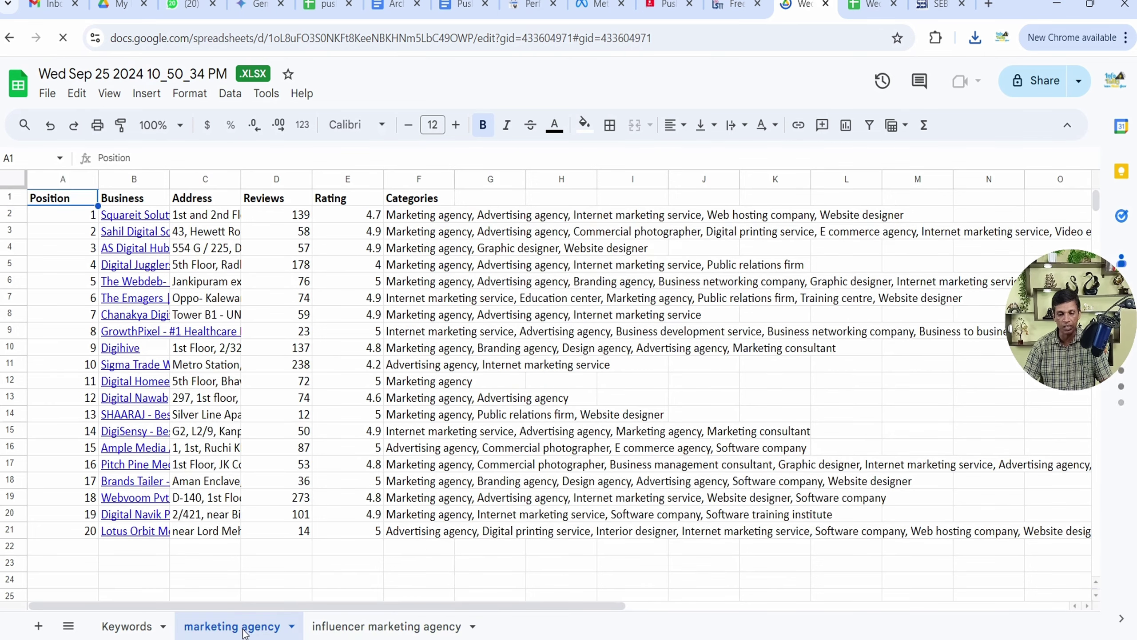
{"action": "left_click", "coordinate": [330, 628]}
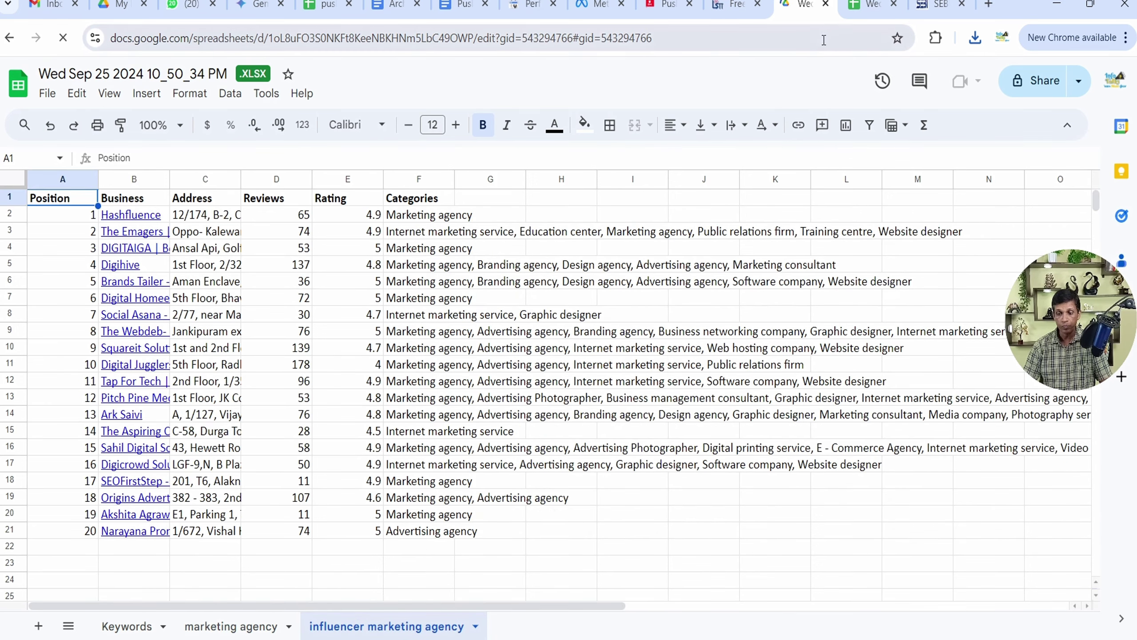
{"action": "key", "text": "ctrl+Tab"}
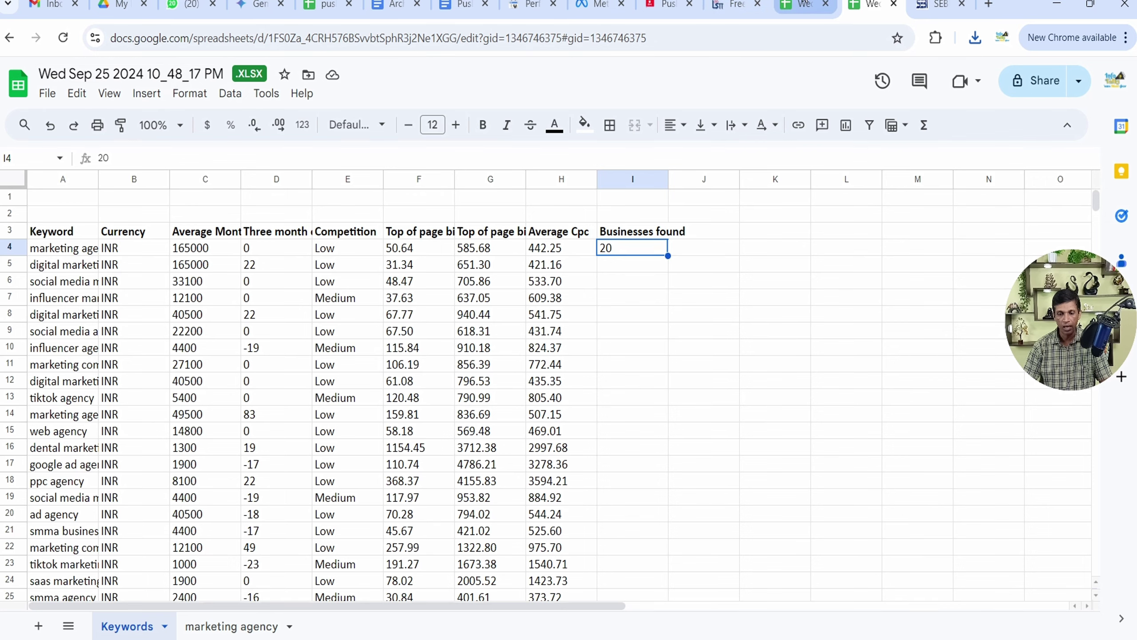
{"action": "left_click", "coordinate": [804, 5]}
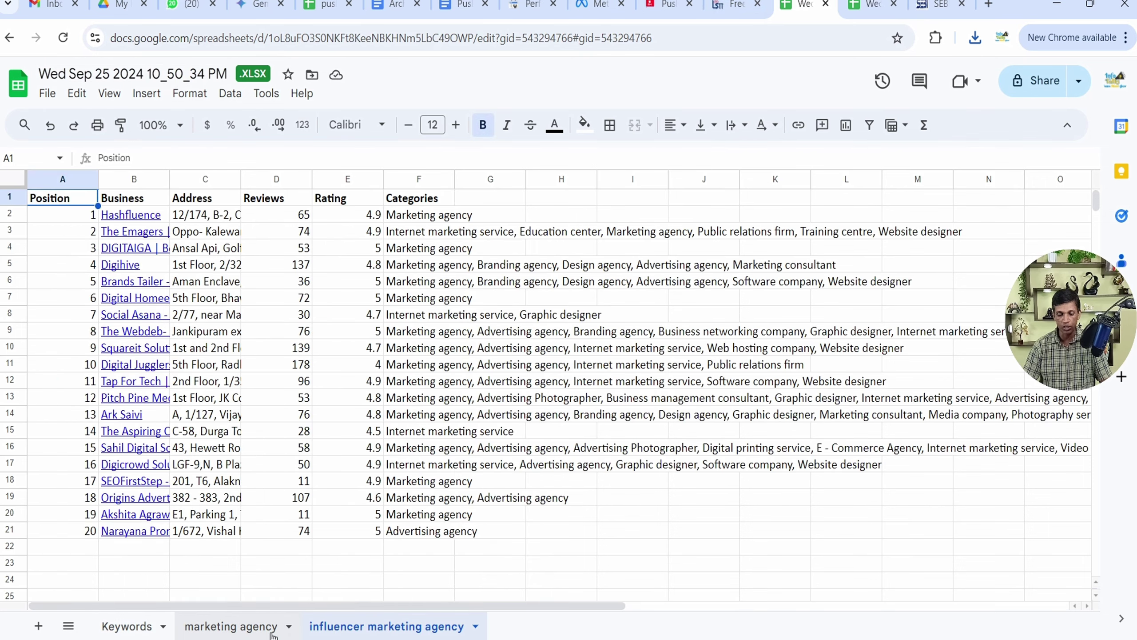
{"action": "left_click", "coordinate": [866, 4]}
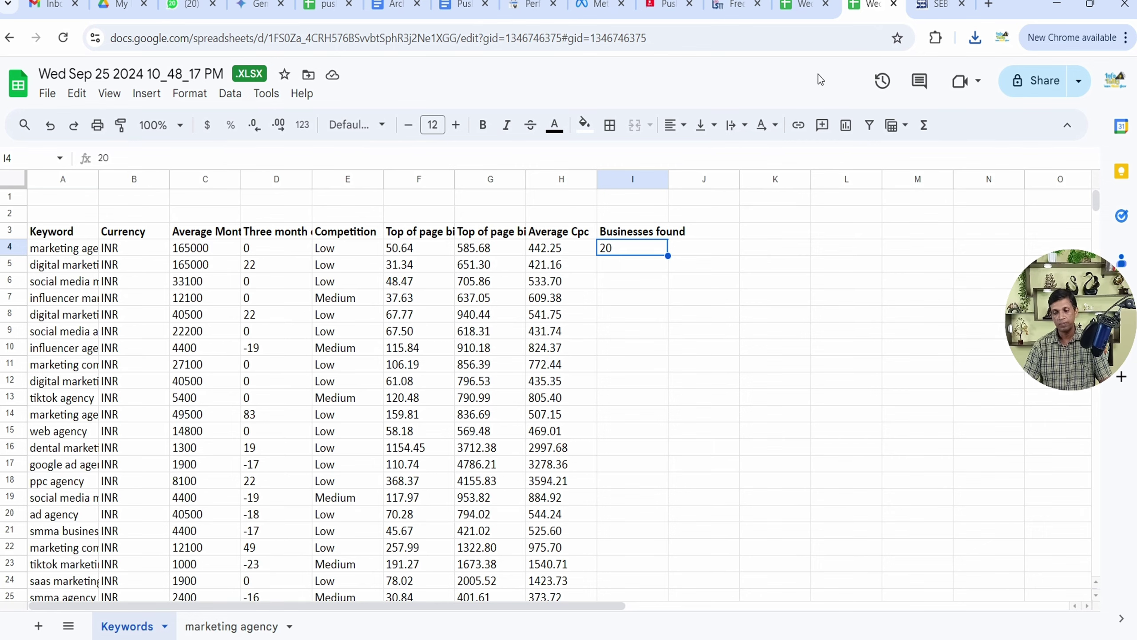
Return to the Local Keyword tool and review the search settings, trend chart and keyword results table
{"action": "left_click", "coordinate": [723, 5]}
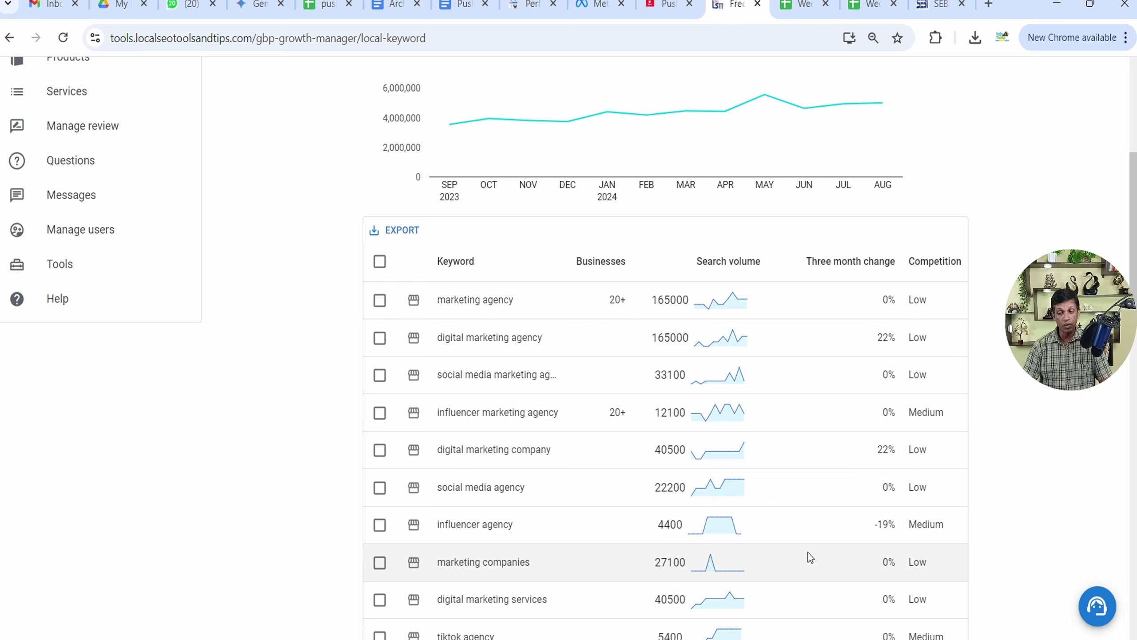
{"action": "scroll", "coordinate": [808, 550], "scroll_direction": "up", "scroll_amount": 5}
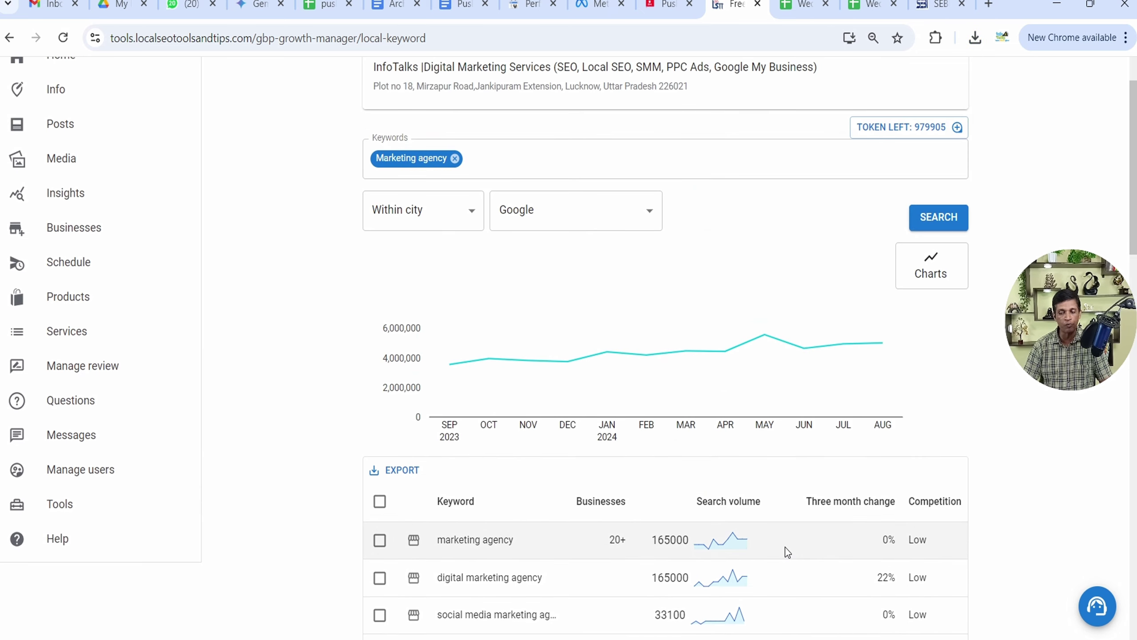
{"action": "scroll", "coordinate": [788, 552], "scroll_direction": "down", "scroll_amount": 3}
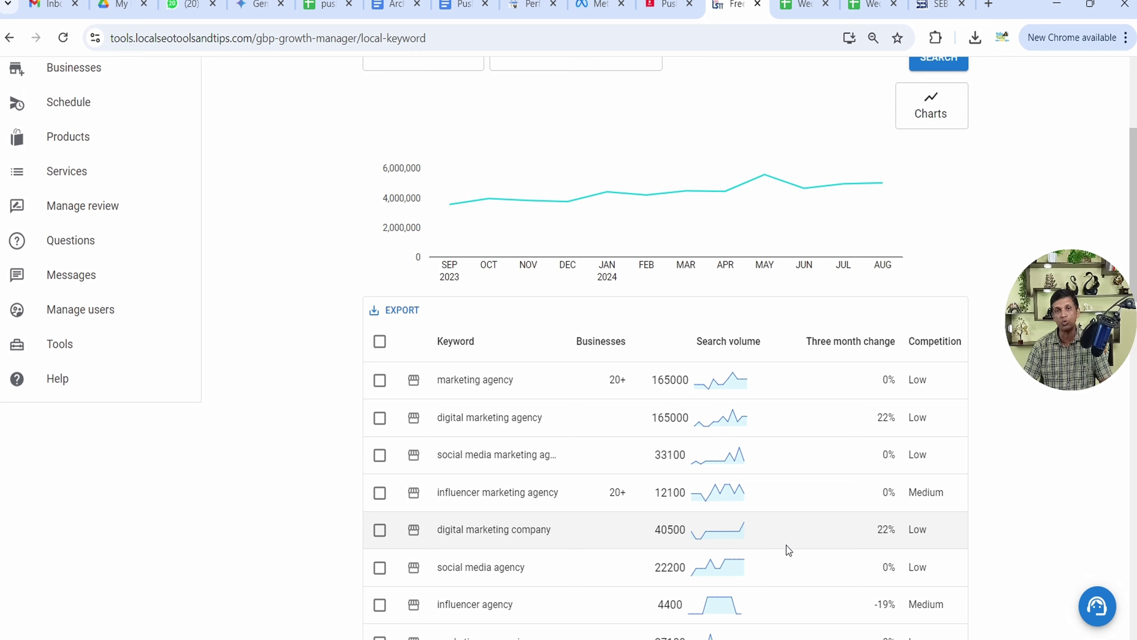